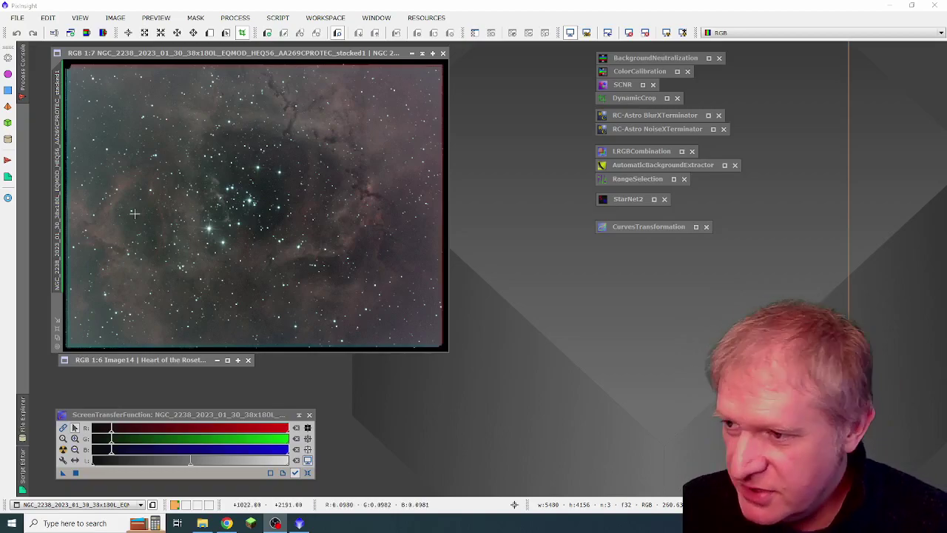
- Glance at the finished Heart of the Rosette image, then open DynamicCrop and restore the RGB 1:7 NGC_2238 stack
{"action": "double_click", "coordinate": [194, 361]}
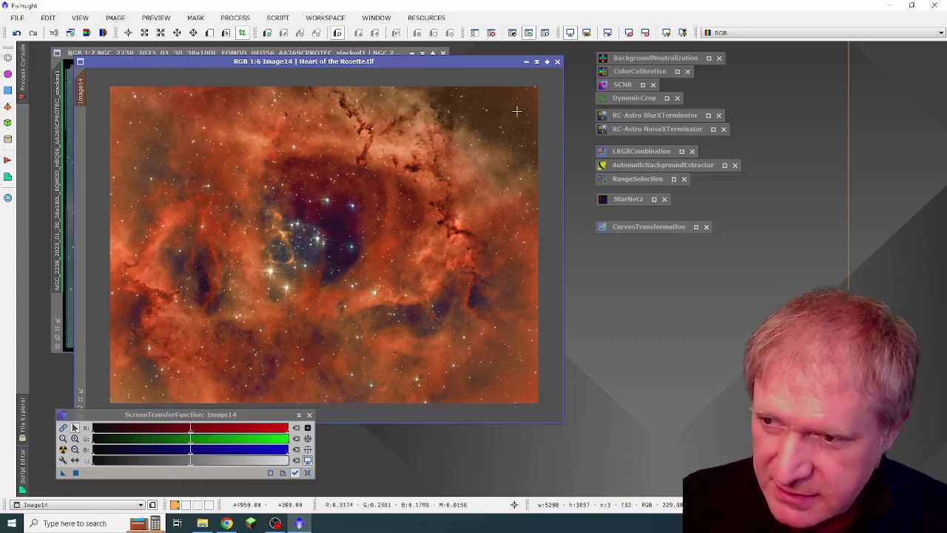
{"action": "left_click", "coordinate": [536, 61]}
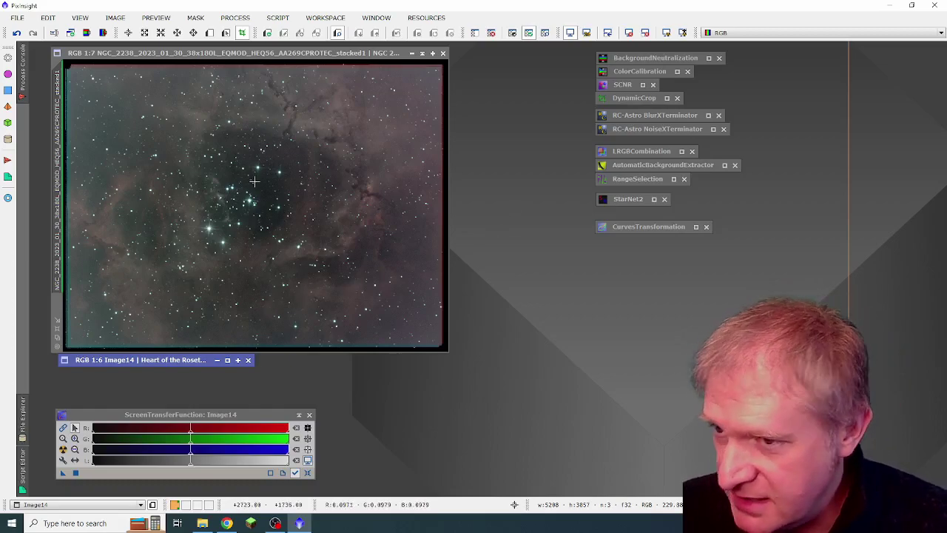
{"action": "double_click", "coordinate": [614, 100]}
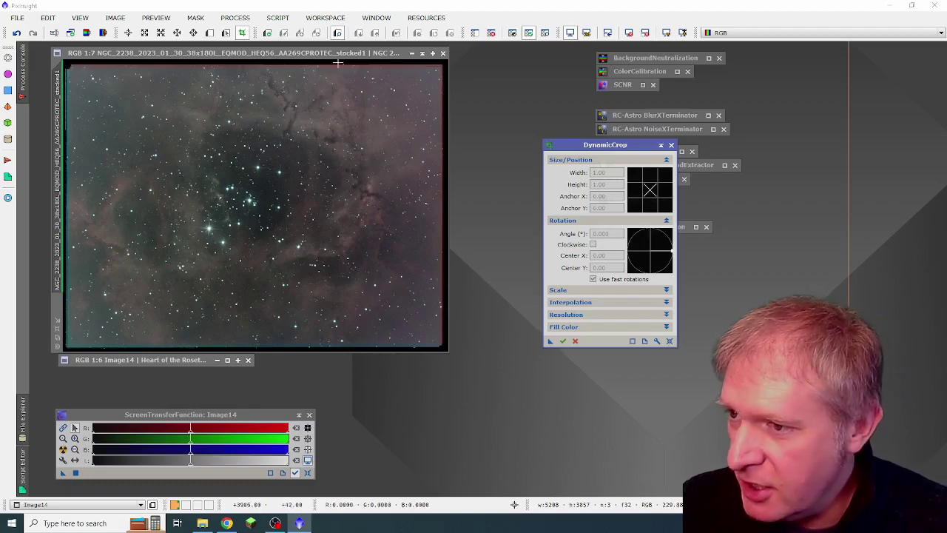
{"action": "left_click", "coordinate": [422, 54]}
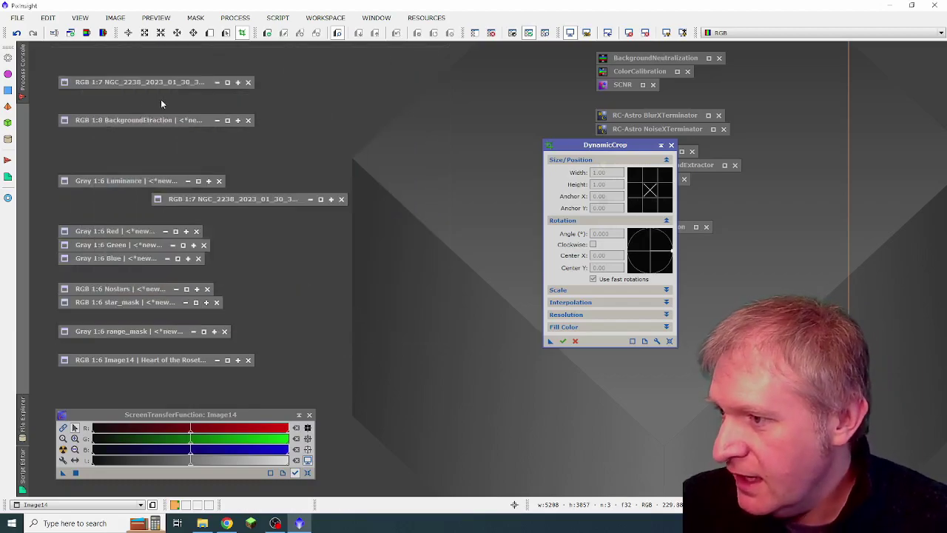
{"action": "double_click", "coordinate": [145, 81]}
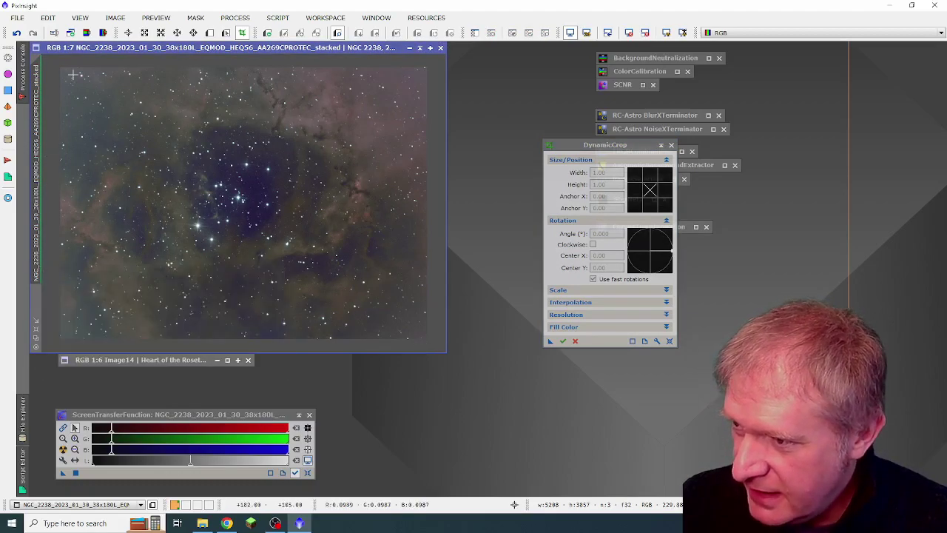
- Iconize DynamicCrop, and briefly open then iconize BackgroundNeutralization
{"action": "left_click", "coordinate": [661, 146]}
{"action": "double_click", "coordinate": [651, 60]}
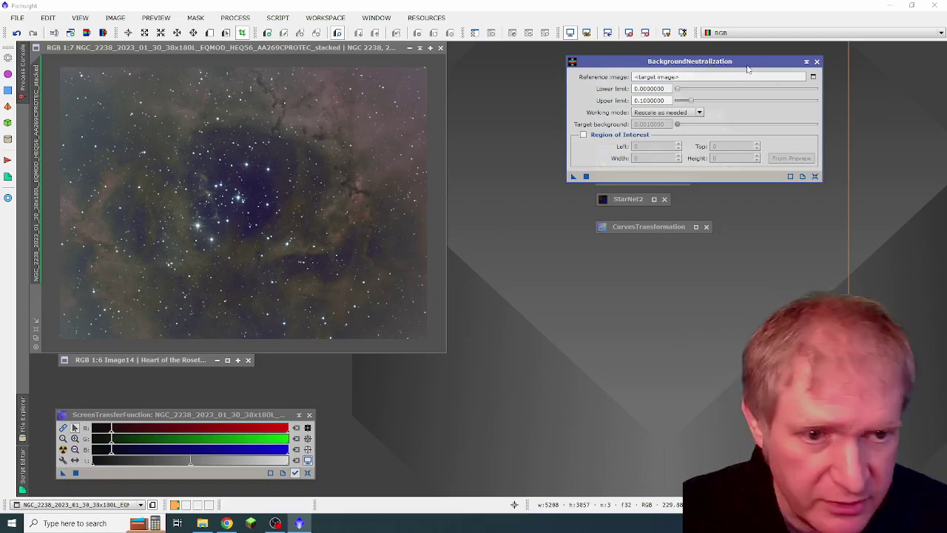
{"action": "left_click", "coordinate": [808, 62]}
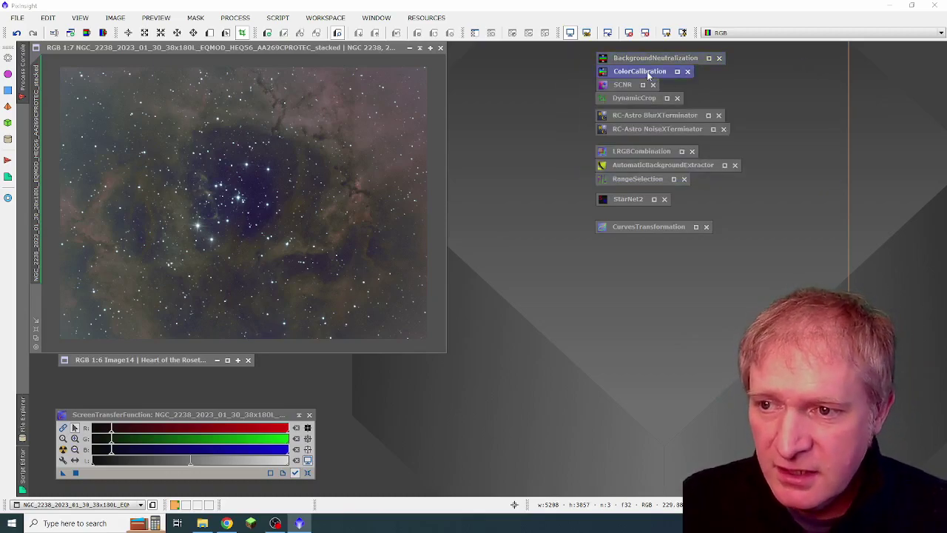
- Open ColorCalibration, reposition it, and close it without applying
{"action": "double_click", "coordinate": [649, 72]}
{"action": "left_click_drag", "start_coordinate": [647, 76], "coordinate": [611, 62]}
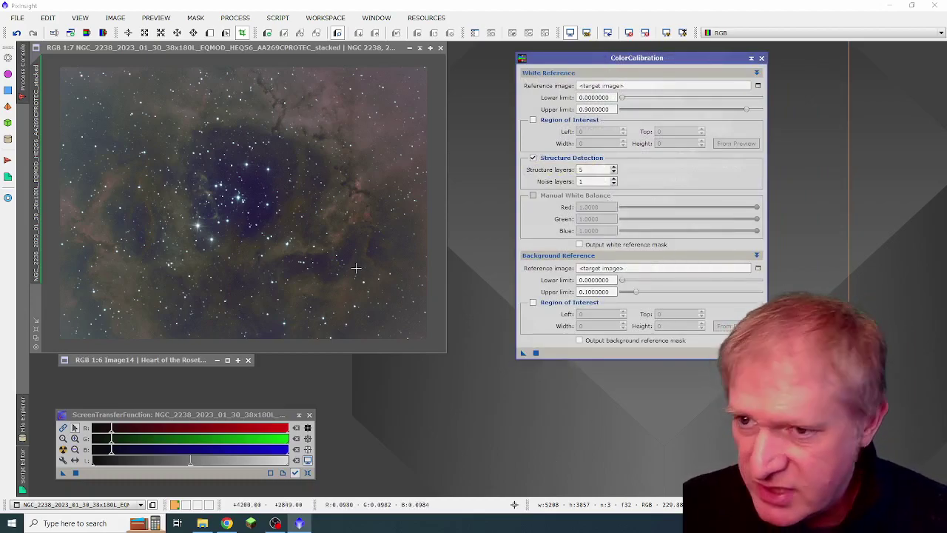
{"action": "left_click", "coordinate": [761, 58]}
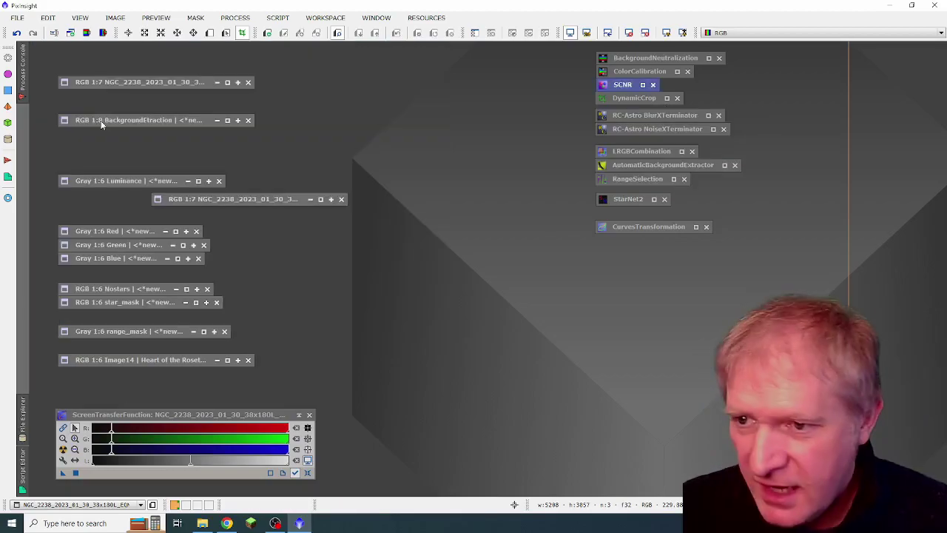
- Open BackgroundEtraction and confirm AutomaticBackgroundExtractor's target correction is Subtraction, then iconize ABE
{"action": "double_click", "coordinate": [628, 166]}
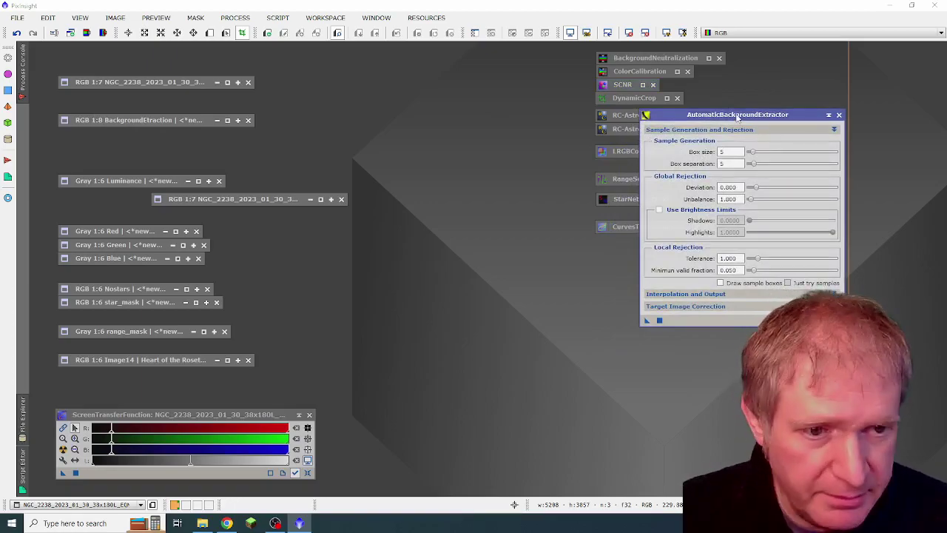
{"action": "double_click", "coordinate": [122, 120]}
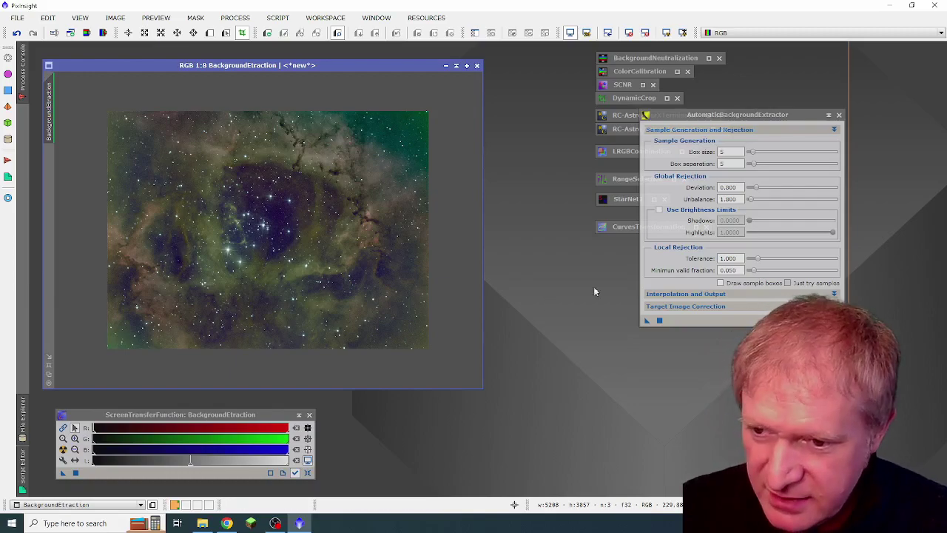
{"action": "left_click_drag", "start_coordinate": [762, 117], "coordinate": [725, 103]}
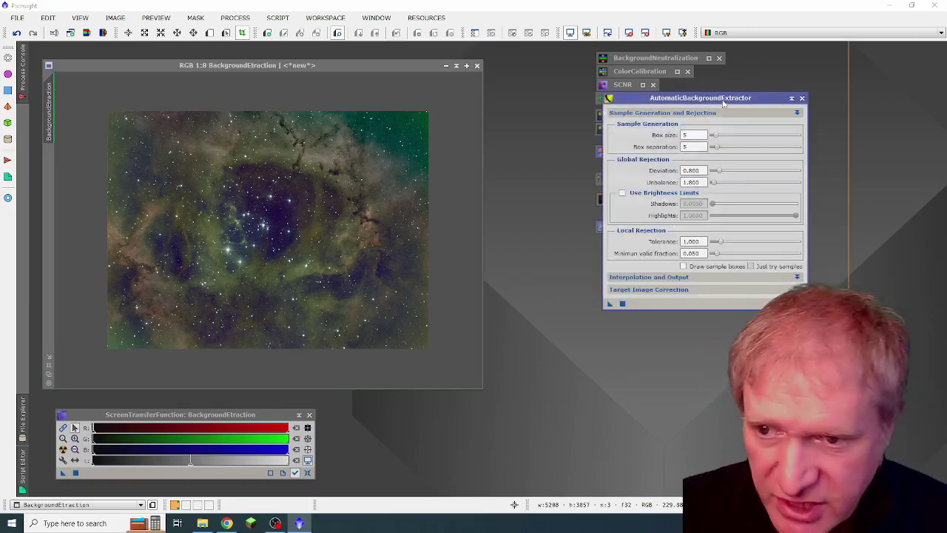
{"action": "left_click", "coordinate": [628, 289]}
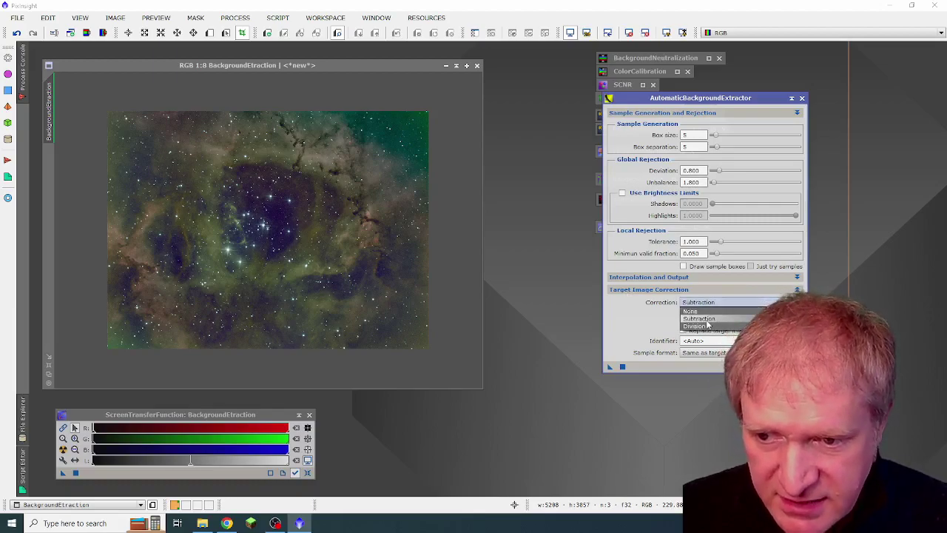
{"action": "left_click", "coordinate": [707, 319]}
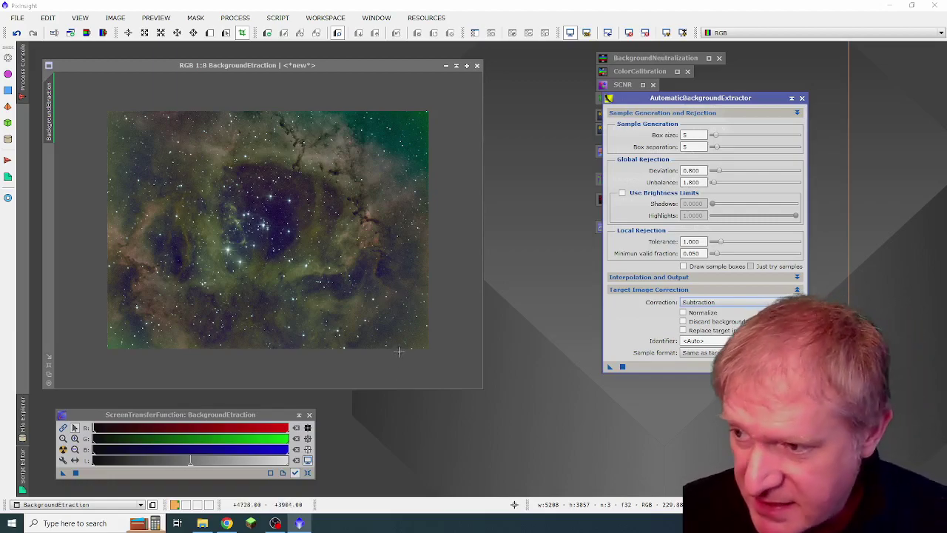
{"action": "left_click", "coordinate": [791, 98]}
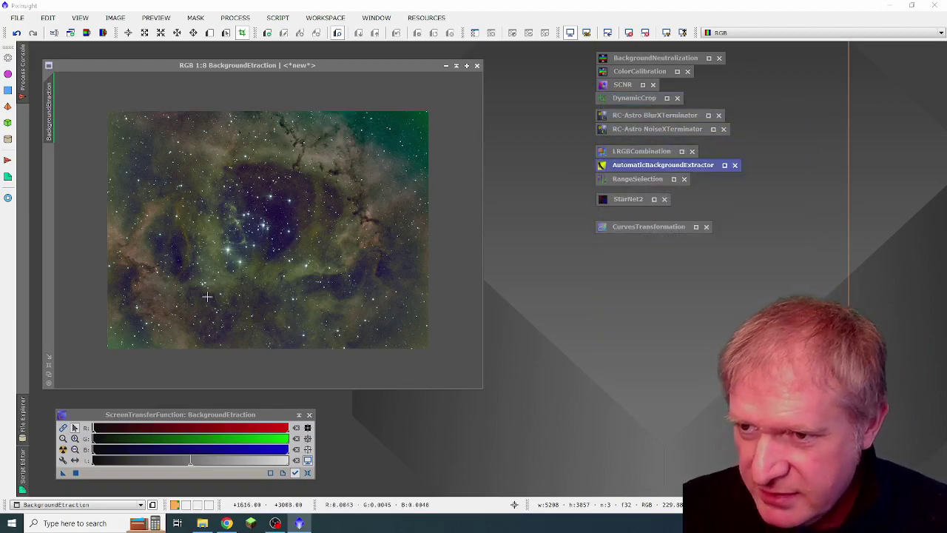
{"action": "double_click", "coordinate": [616, 86]}
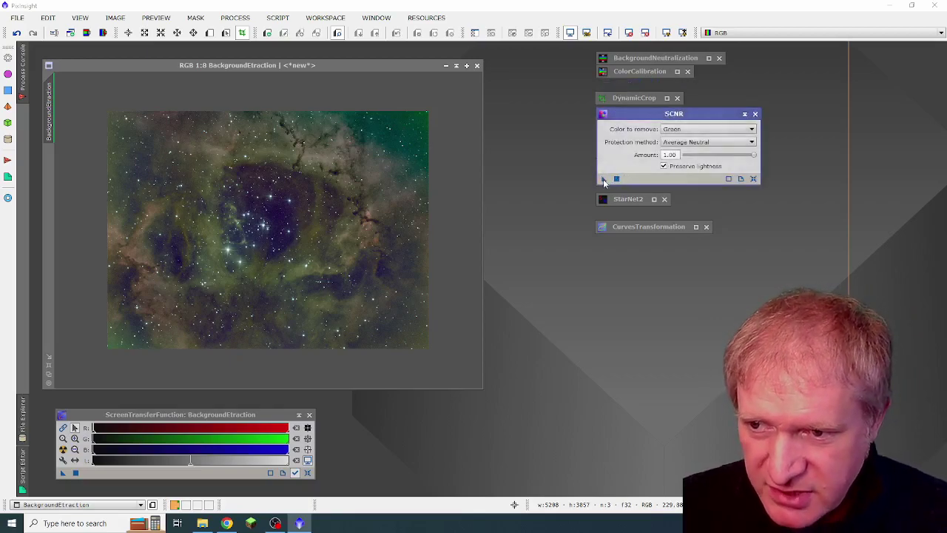
{"action": "left_click_drag", "start_coordinate": [603, 178], "coordinate": [342, 218]}
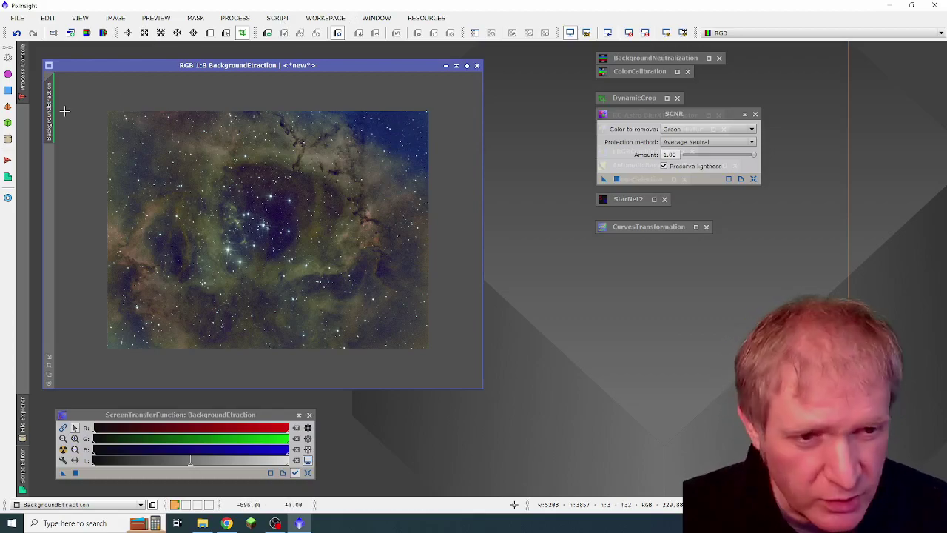
{"action": "left_click", "coordinate": [16, 33]}
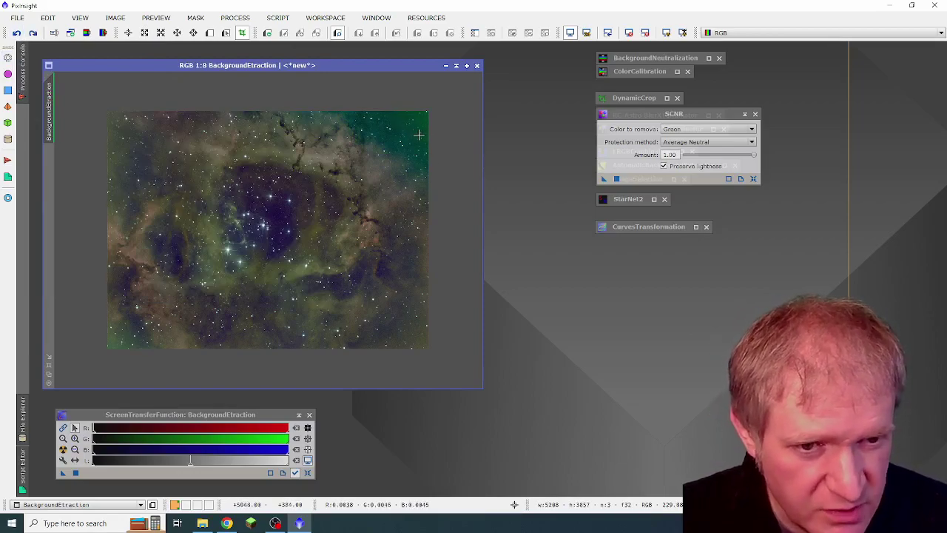
{"action": "left_click", "coordinate": [745, 114]}
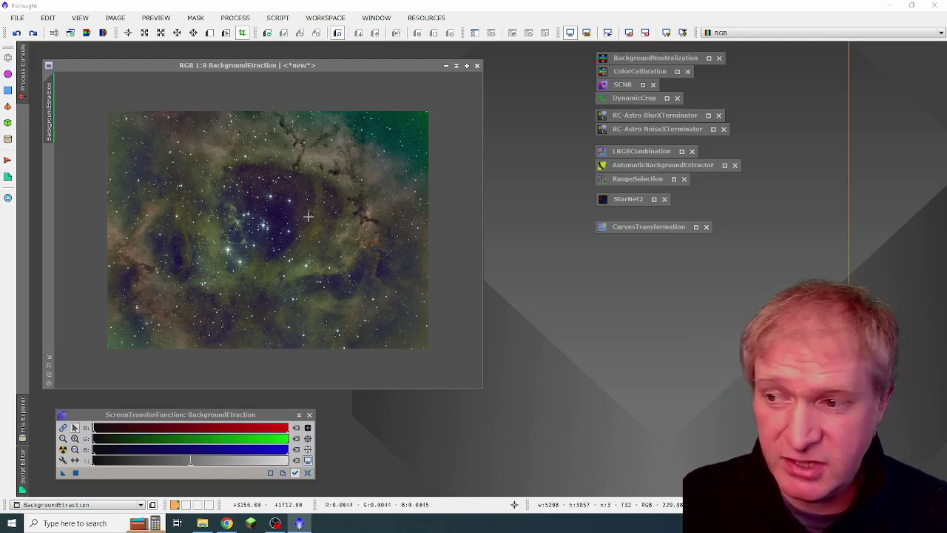
- Iconize BackgroundEtraction, move the Luminance icon higher, and view Luminance before iconizing it
{"action": "left_click", "coordinate": [455, 66]}
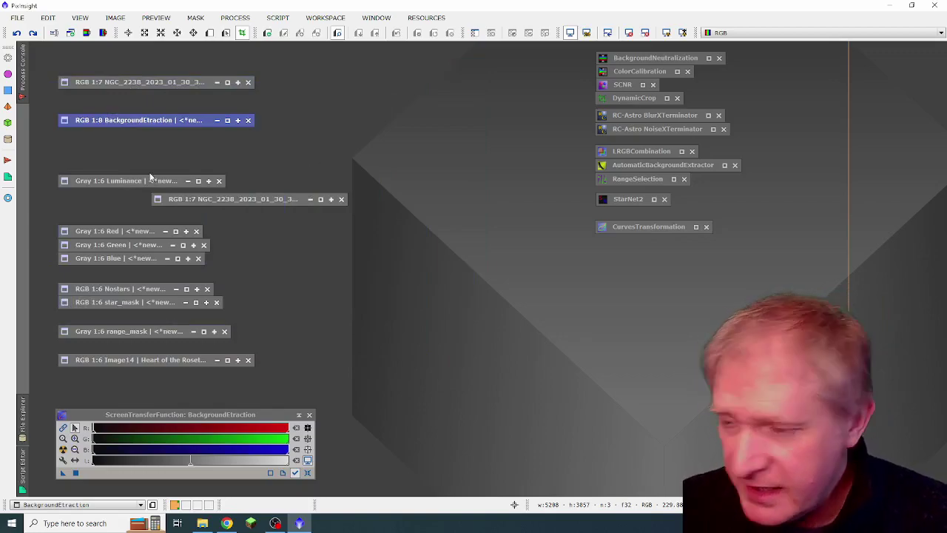
{"action": "left_click_drag", "start_coordinate": [115, 185], "coordinate": [141, 134]}
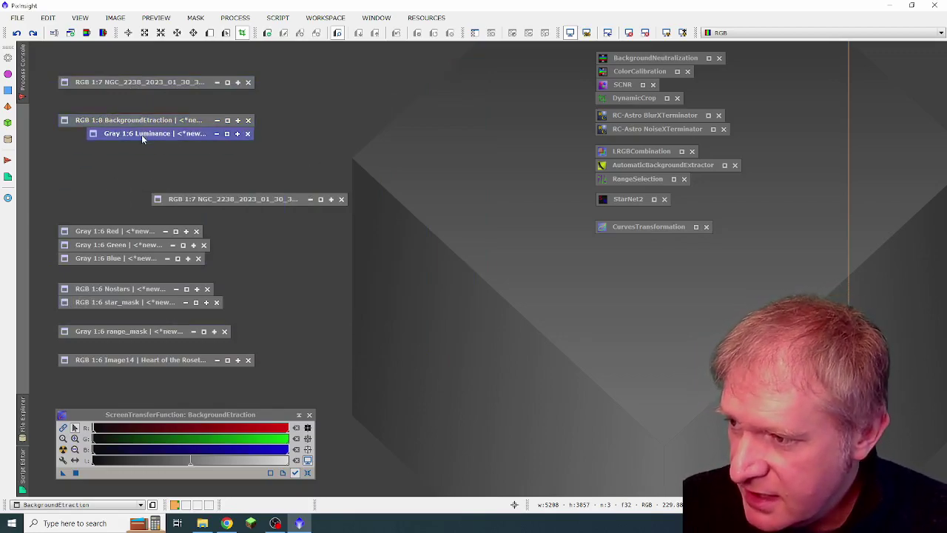
{"action": "double_click", "coordinate": [141, 135]}
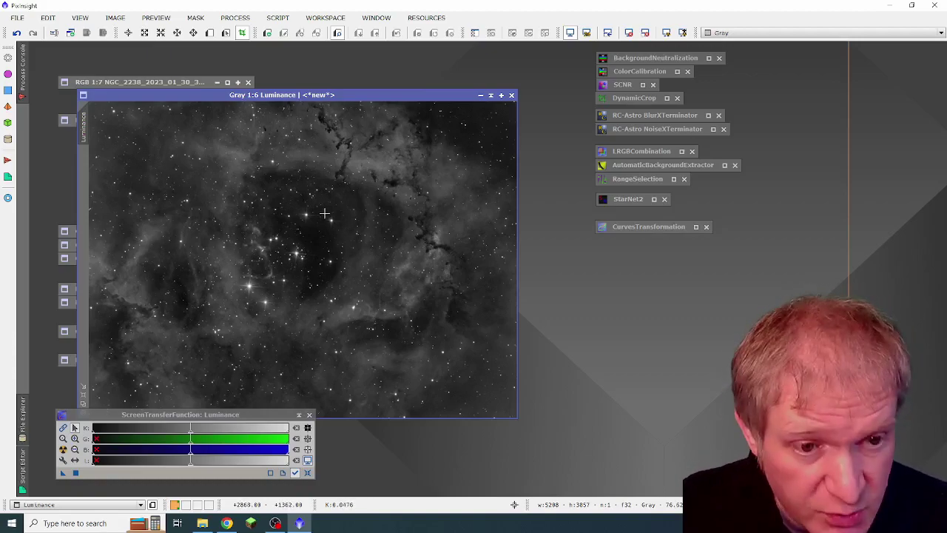
{"action": "key", "text": "ctrl+alt+i"}
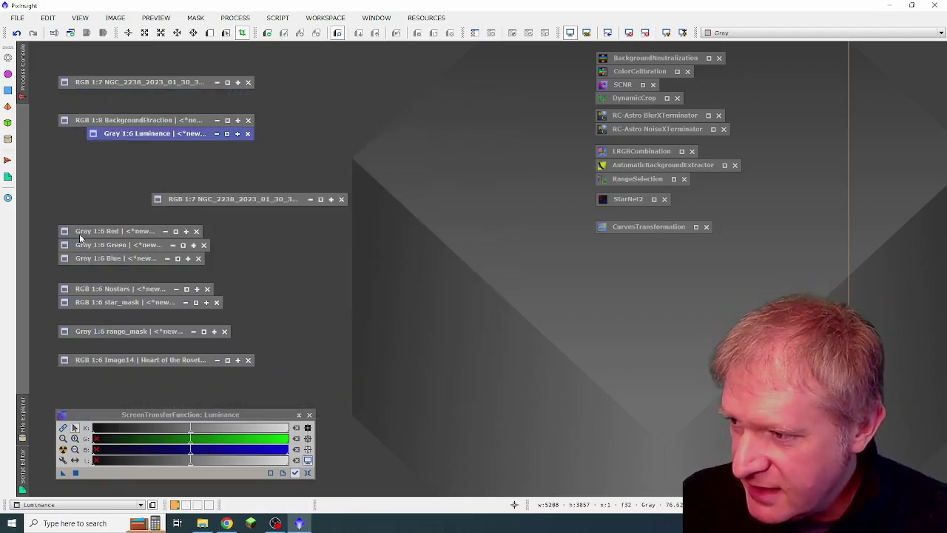
- View the Red, Green and Blue channel images in turn, iconizing Green and Red afterwards
{"action": "double_click", "coordinate": [84, 237]}
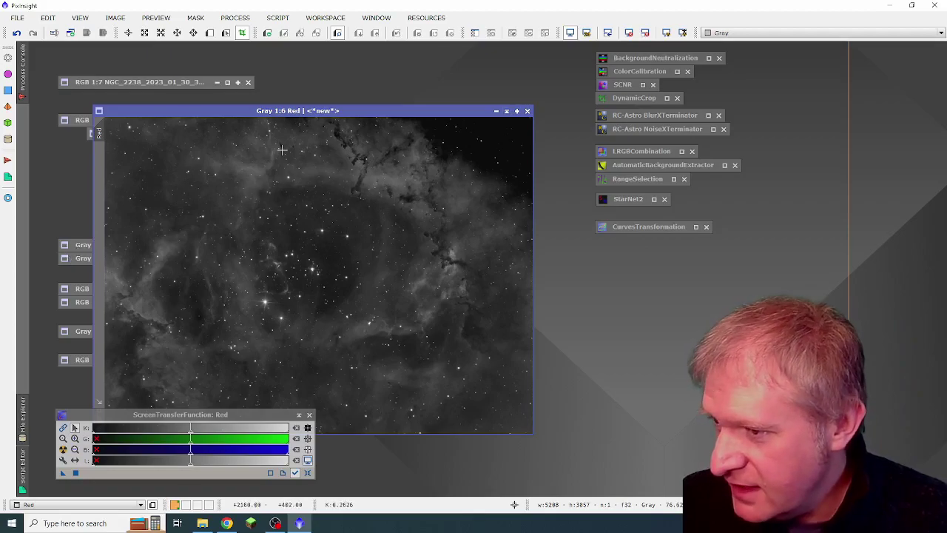
{"action": "double_click", "coordinate": [72, 246]}
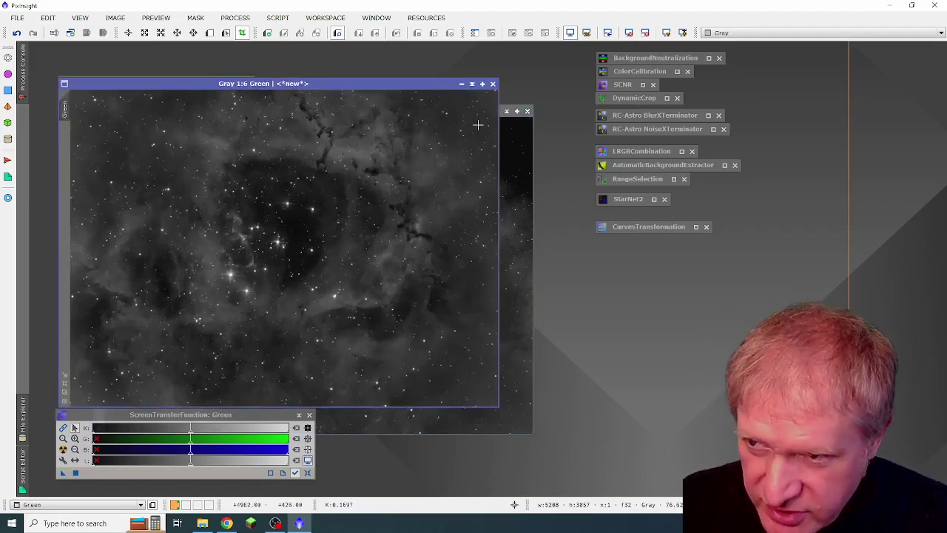
{"action": "left_click", "coordinate": [472, 84]}
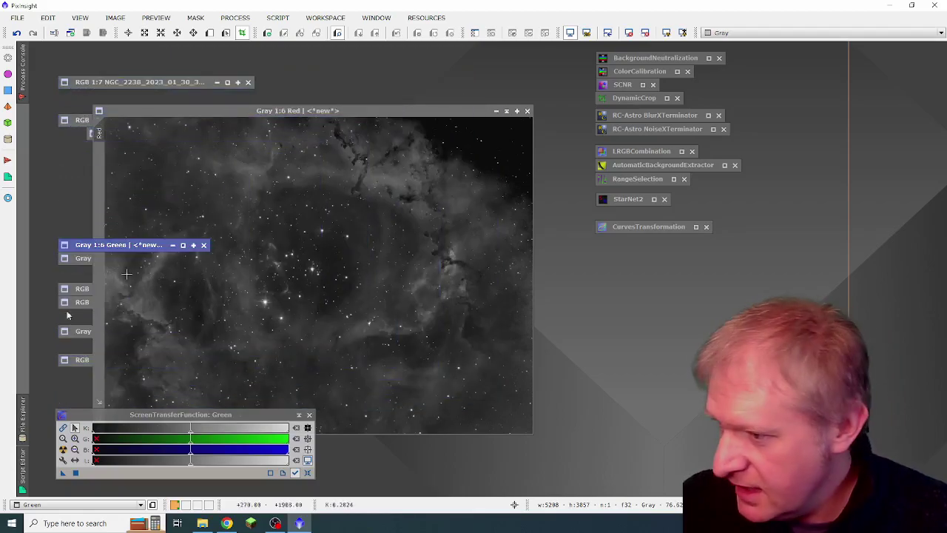
{"action": "left_click", "coordinate": [74, 261]}
{"action": "double_click", "coordinate": [74, 261]}
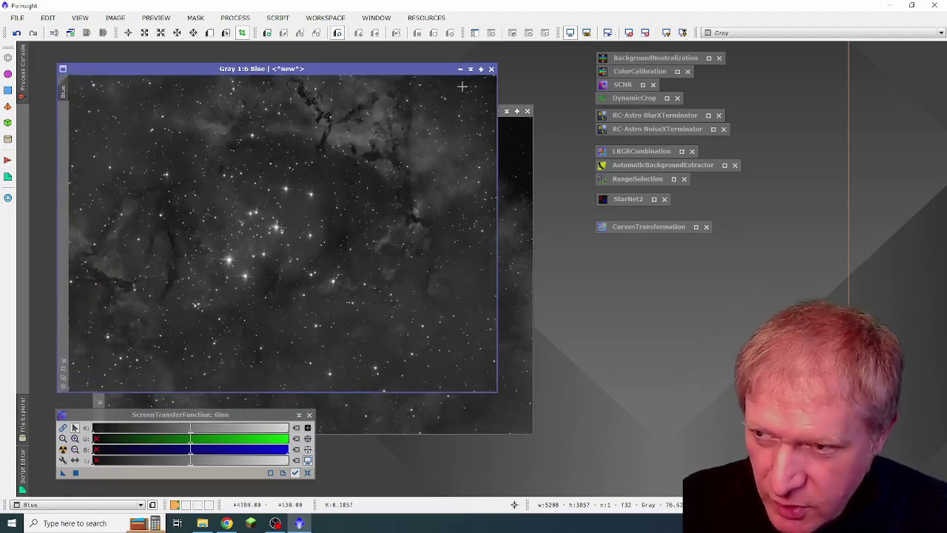
{"action": "left_click", "coordinate": [518, 153]}
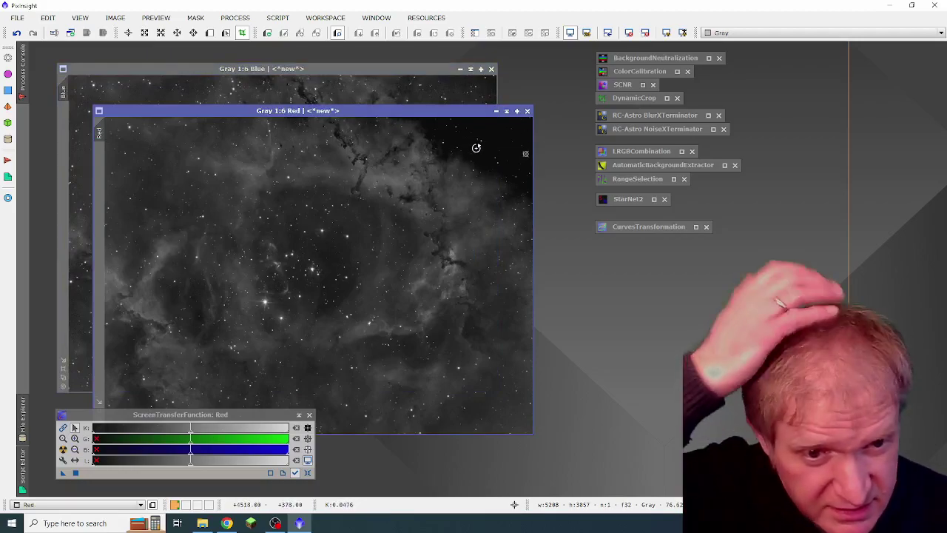
{"action": "left_click", "coordinate": [506, 111]}
- Iconize Blue, inspect BackgroundEtraction and its Image > Extract menu, re-iconize it, and move Luminance above Red
{"action": "left_click", "coordinate": [470, 69]}
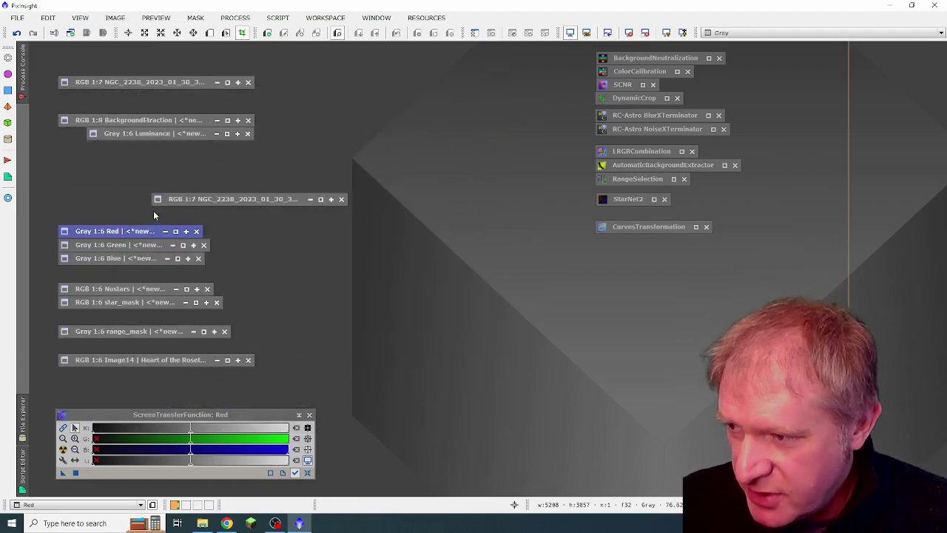
{"action": "double_click", "coordinate": [152, 119]}
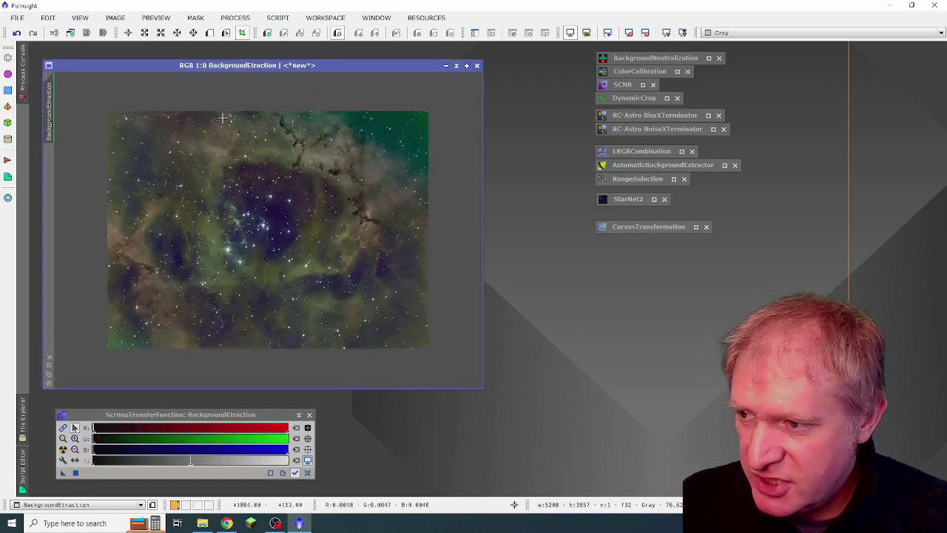
{"action": "left_click", "coordinate": [117, 19]}
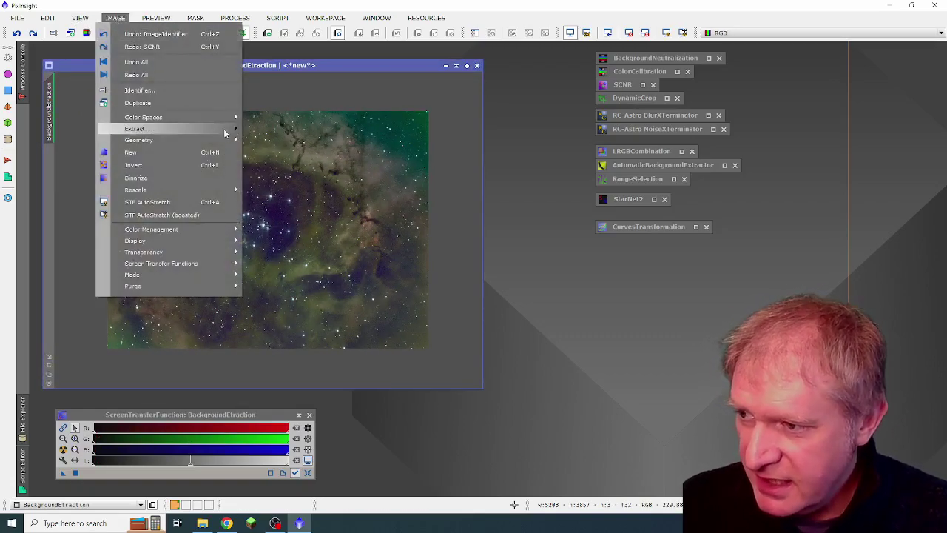
{"action": "mouse_move", "coordinate": [223, 129]}
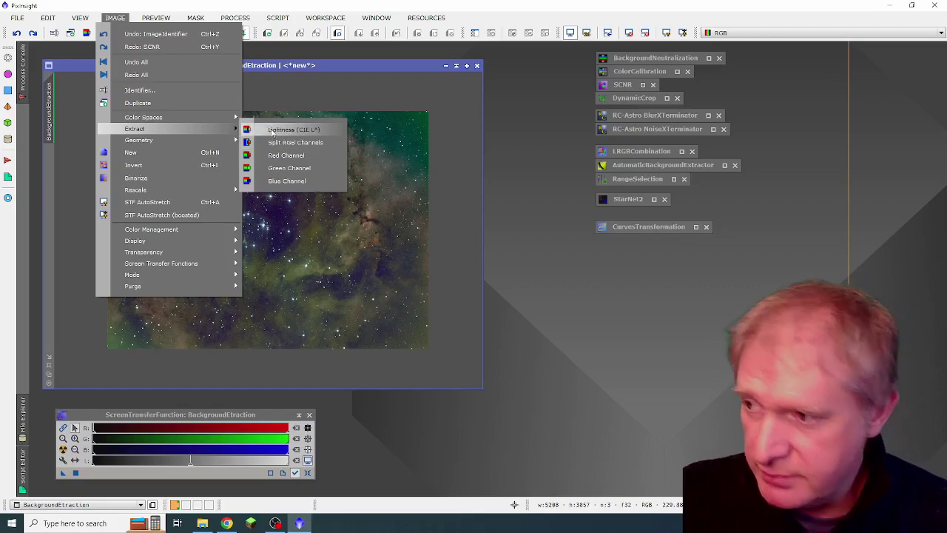
{"action": "left_click", "coordinate": [409, 49]}
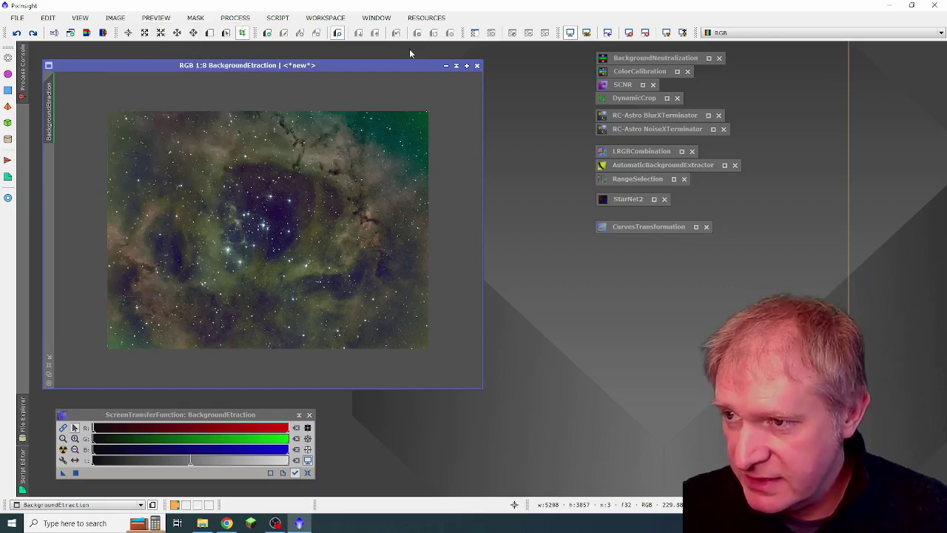
{"action": "left_click", "coordinate": [456, 66]}
{"action": "left_click_drag", "start_coordinate": [149, 140], "coordinate": [105, 221]}
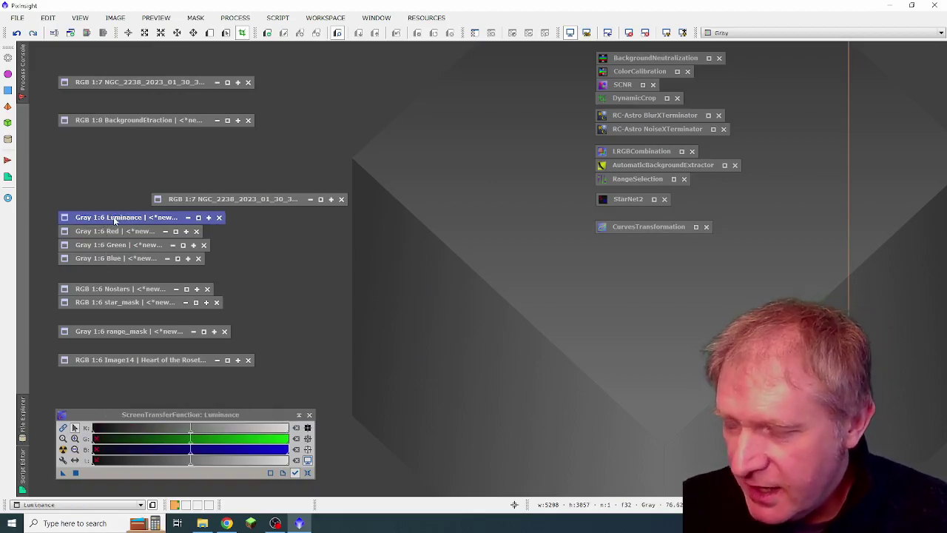
{"action": "left_click", "coordinate": [279, 18]}
{"action": "mouse_move", "coordinate": [305, 79]}
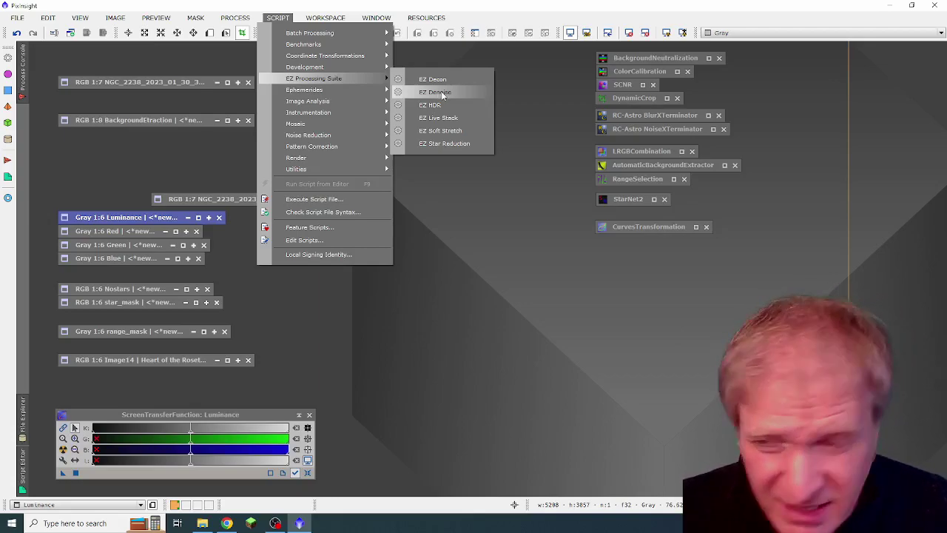
{"action": "left_click", "coordinate": [487, 211]}
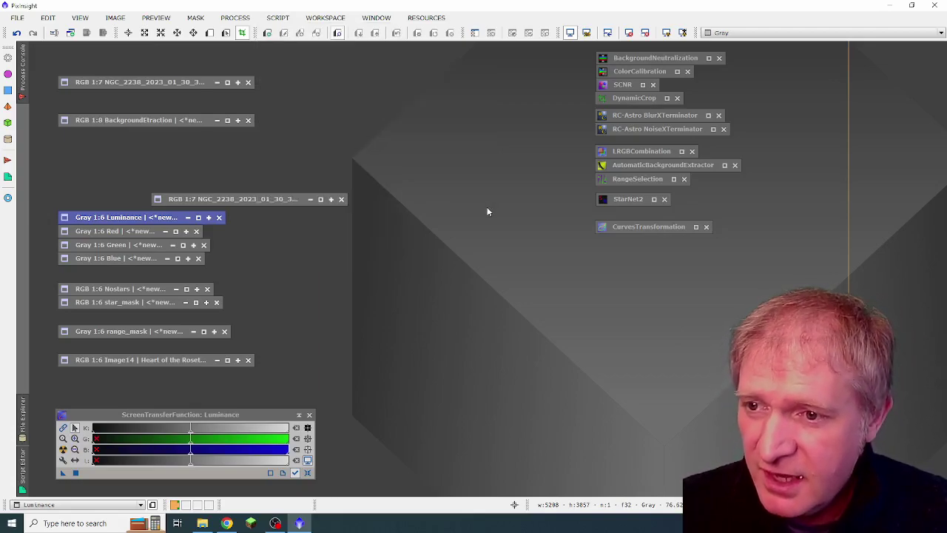
- Open NoiseXTerminator, close BlurXTerminator, and lower Denoise from 0.90 to 0.60, keeping Detail at 0.15
{"action": "double_click", "coordinate": [613, 116]}
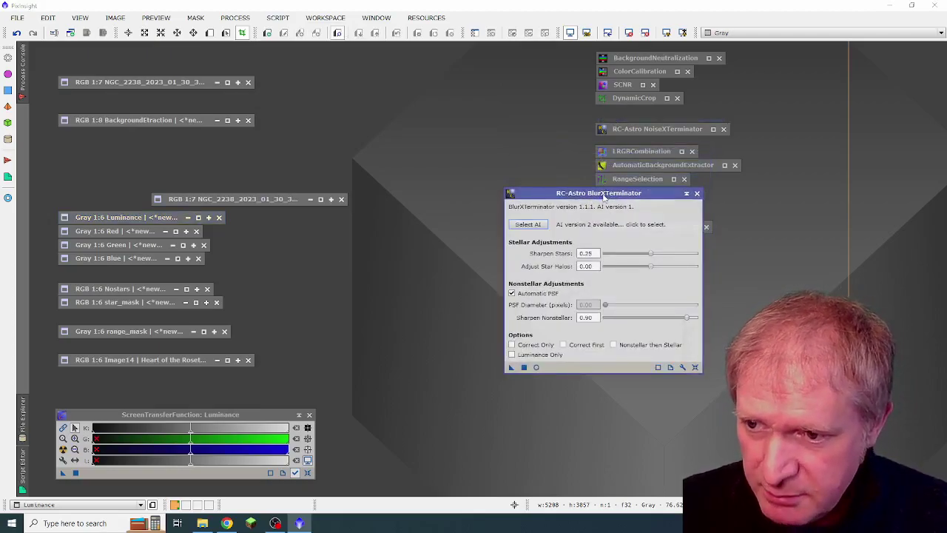
{"action": "double_click", "coordinate": [670, 128]}
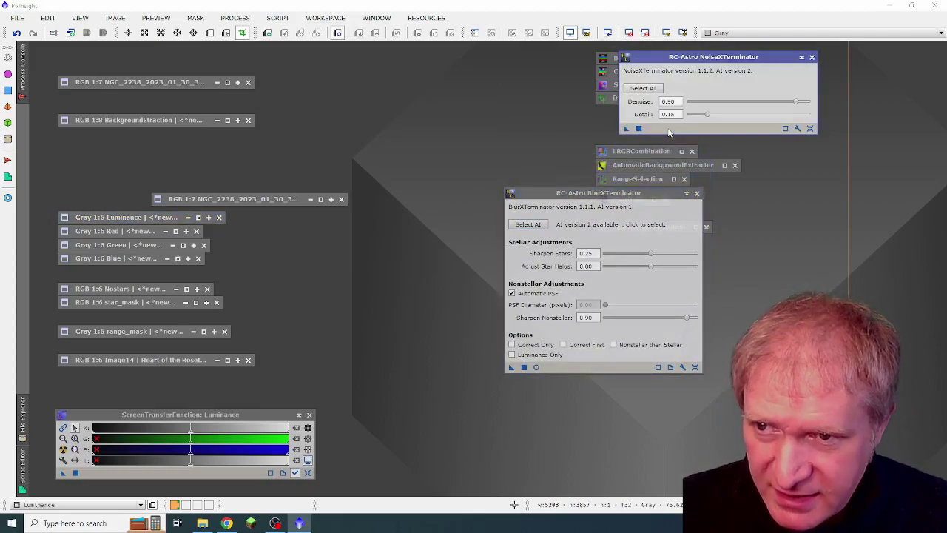
{"action": "left_click_drag", "start_coordinate": [714, 62], "coordinate": [749, 85]}
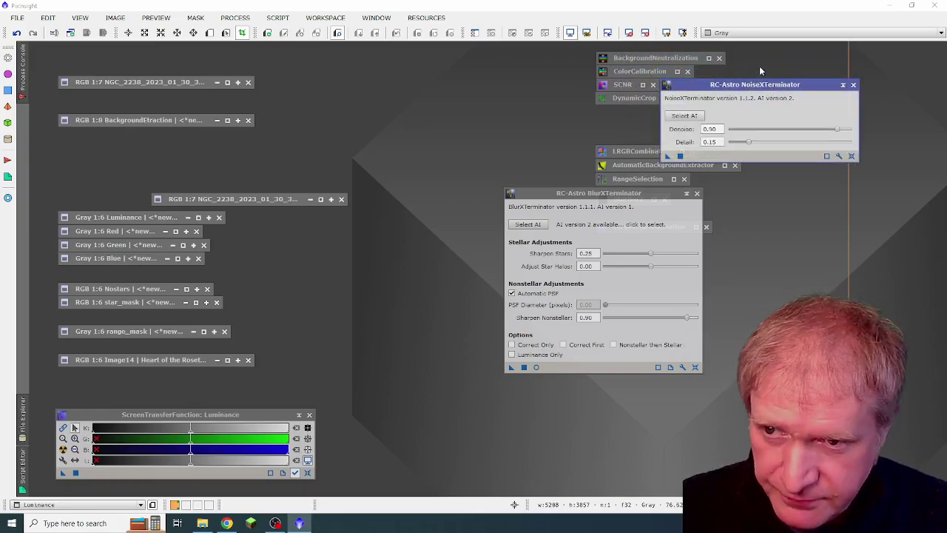
{"action": "left_click_drag", "start_coordinate": [756, 85], "coordinate": [456, 85]}
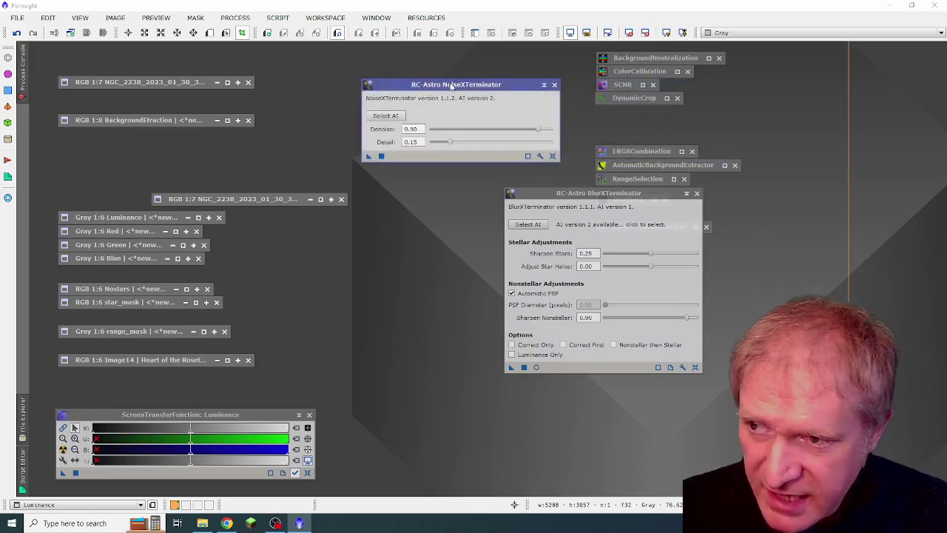
{"action": "left_click", "coordinate": [696, 193]}
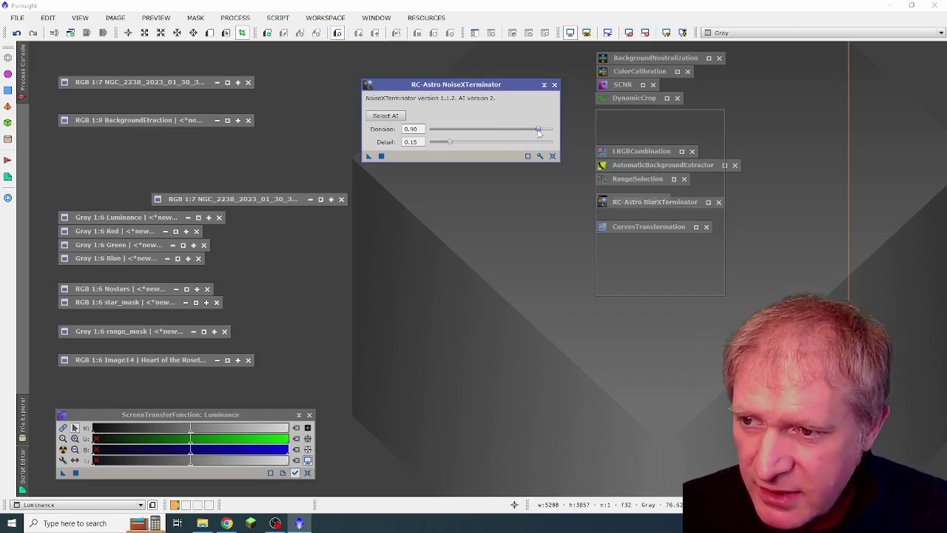
{"action": "left_click_drag", "start_coordinate": [539, 130], "coordinate": [500, 133]}
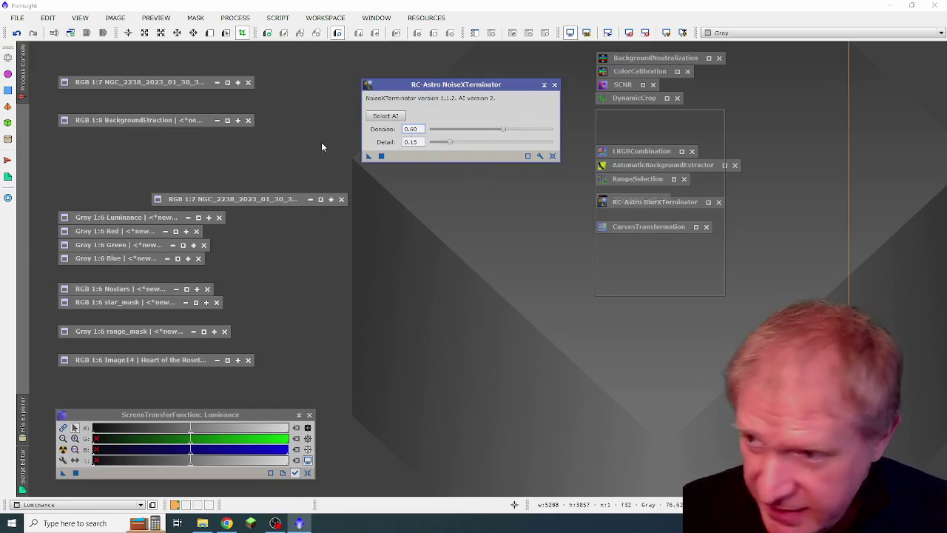
- Open the Luminance image, zoom to 1:3 and pan to inspect noise and stars, then iconize it
{"action": "left_click", "coordinate": [123, 219]}
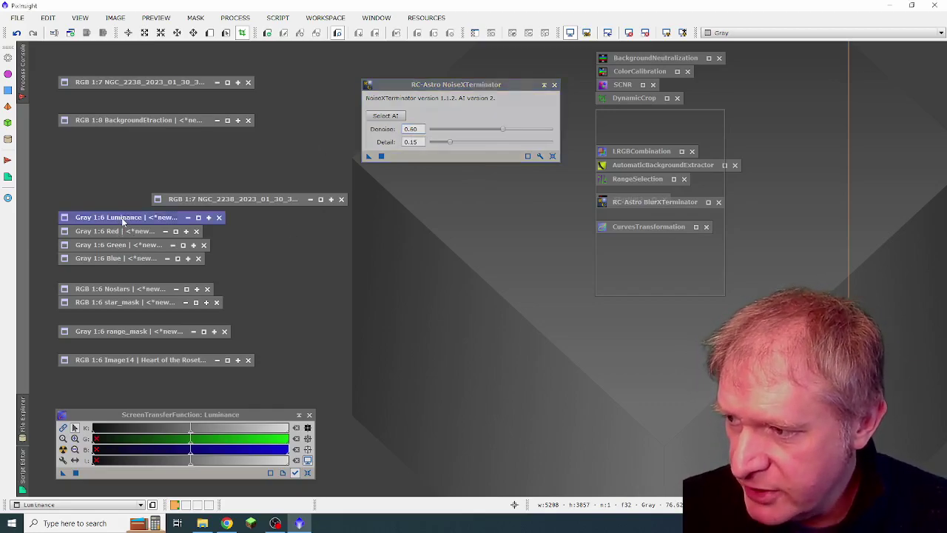
{"action": "double_click", "coordinate": [123, 219]}
{"action": "left_click_drag", "start_coordinate": [498, 87], "coordinate": [697, 100]}
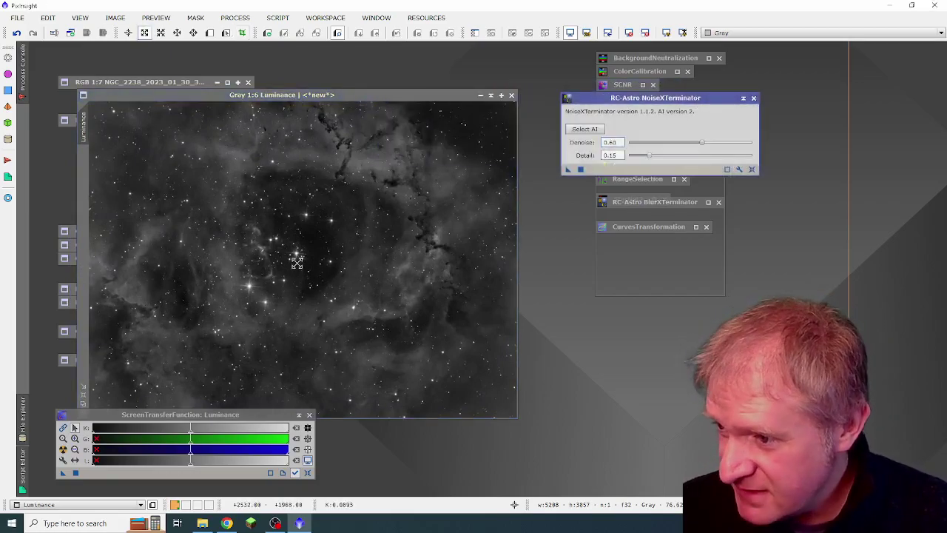
{"action": "scroll", "coordinate": [279, 235], "scroll_direction": "up", "scroll_amount": 2}
{"action": "scroll", "coordinate": [308, 229], "scroll_direction": "up", "scroll_amount": 1}
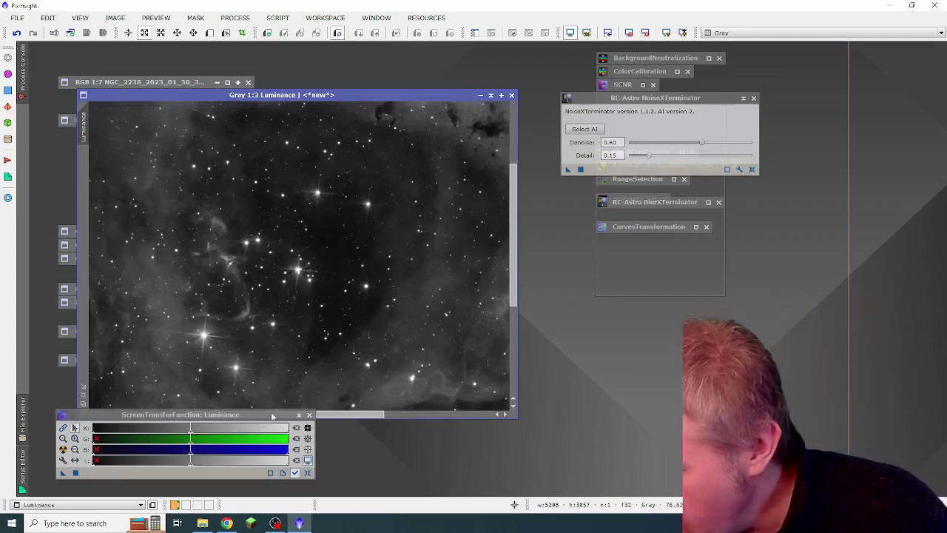
{"action": "left_click_drag", "start_coordinate": [327, 413], "coordinate": [406, 409]}
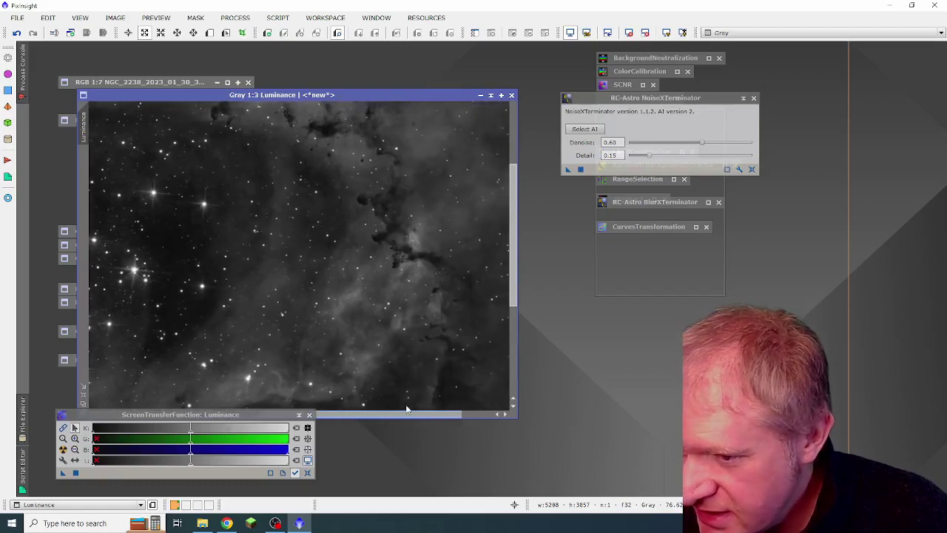
{"action": "left_click", "coordinate": [491, 97]}
{"action": "left_click_drag", "start_coordinate": [625, 98], "coordinate": [477, 85]}
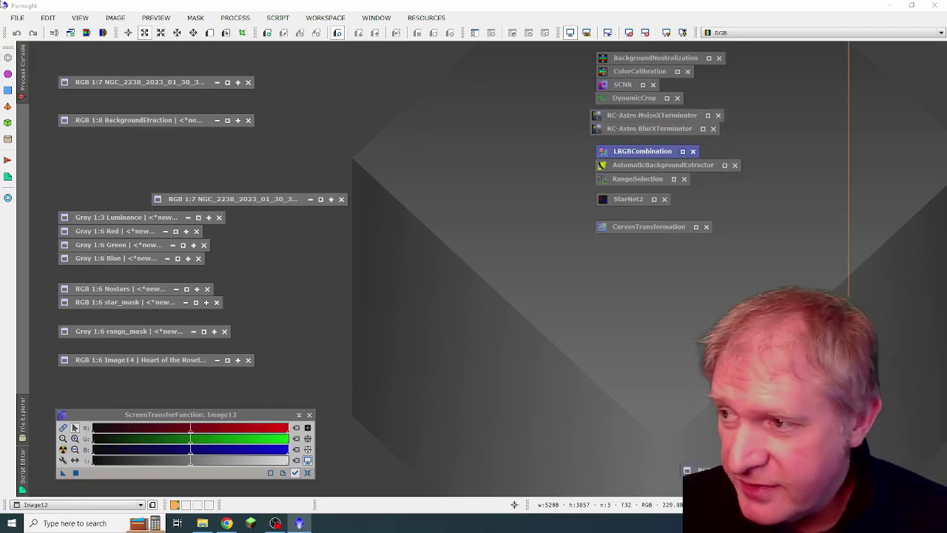
- Browse the Scripts menu, reopen Luminance zoomed out to 1:6, then minimise it to an icon
{"action": "left_click", "coordinate": [277, 17]}
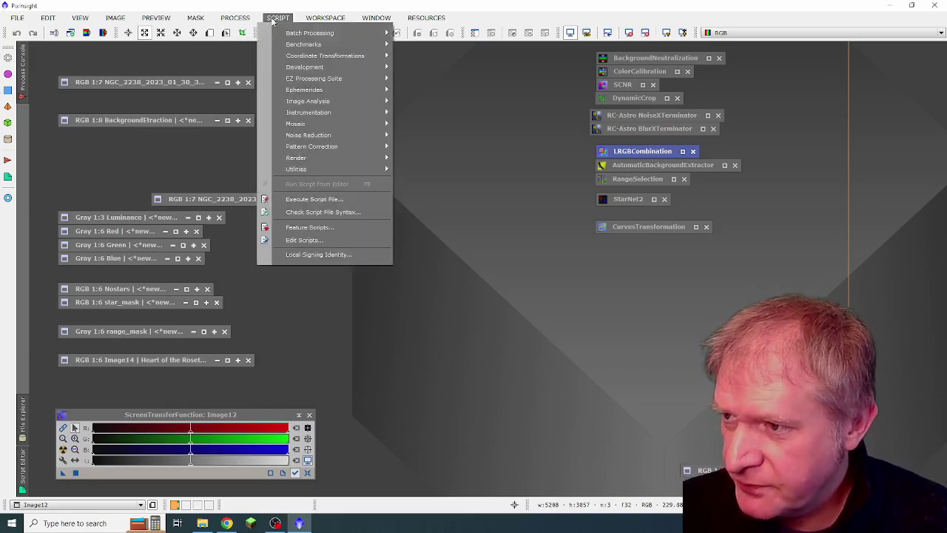
{"action": "mouse_move", "coordinate": [352, 79]}
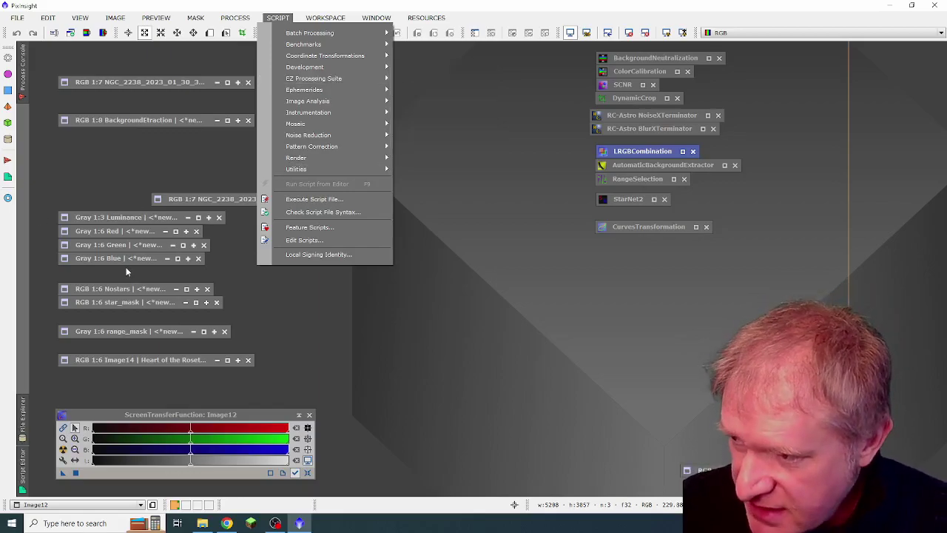
{"action": "double_click", "coordinate": [89, 217]}
{"action": "left_click", "coordinate": [160, 33]}
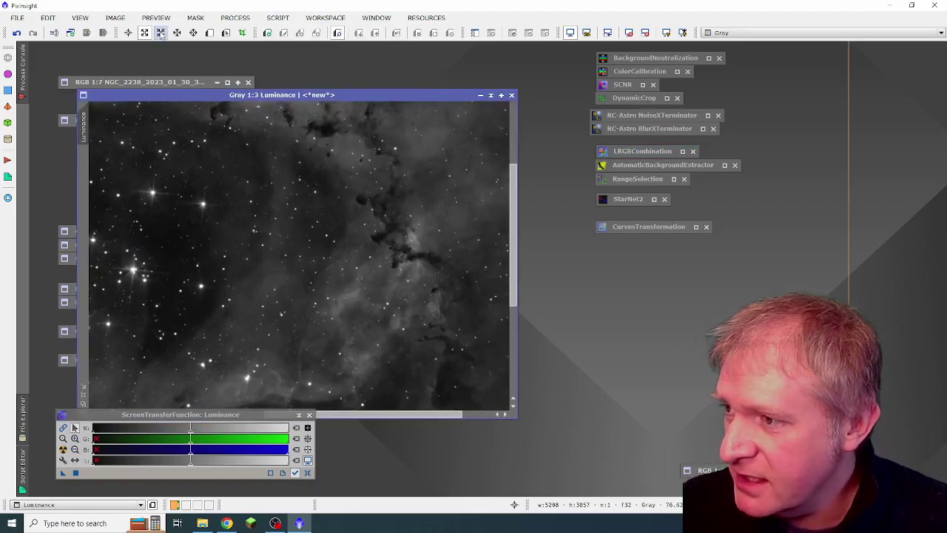
{"action": "left_click", "coordinate": [263, 225]}
{"action": "left_click", "coordinate": [283, 250]}
{"action": "left_click", "coordinate": [287, 249]}
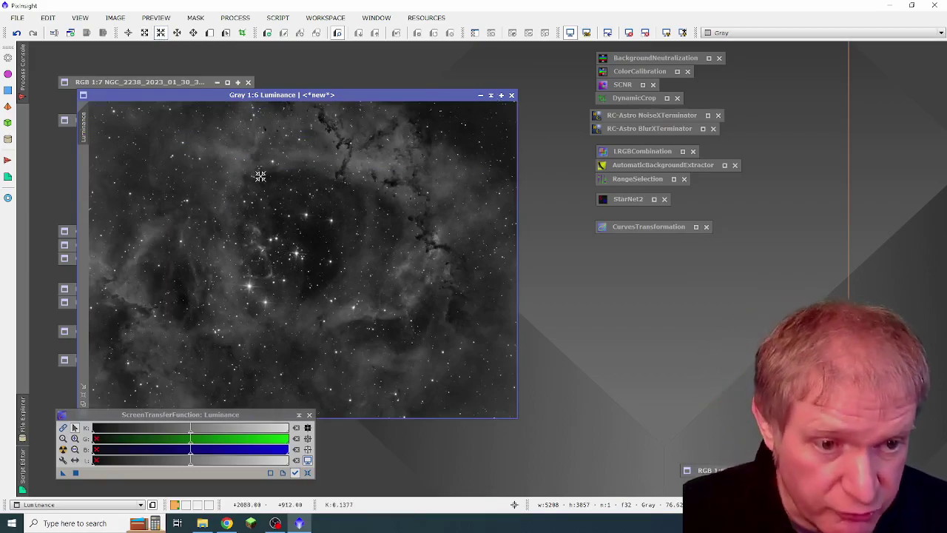
{"action": "left_click", "coordinate": [490, 95]}
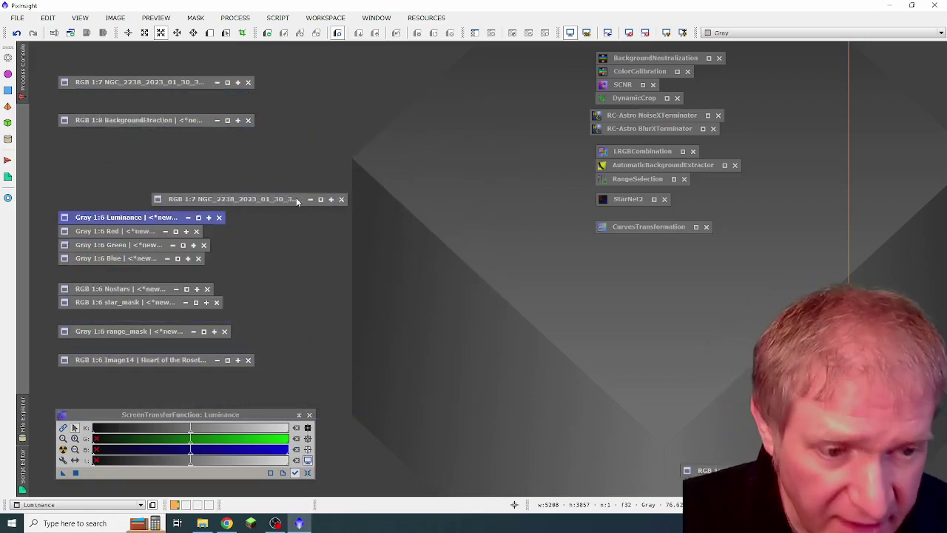
- Combine Luminance, Red, Green and Blue into Image12, then open StarNet2 with stride 256 and starmask enabled
{"action": "double_click", "coordinate": [613, 153]}
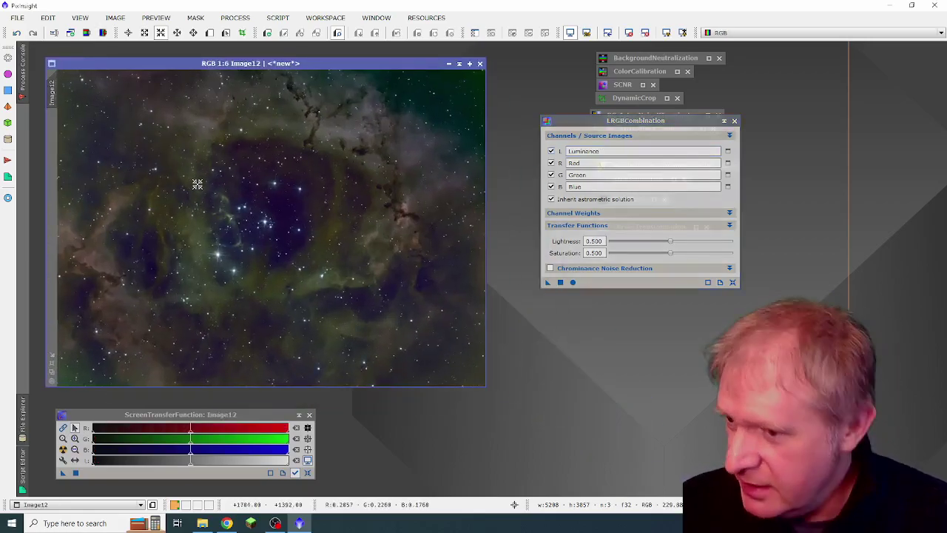
{"action": "left_click_drag", "start_coordinate": [340, 65], "coordinate": [376, 66]}
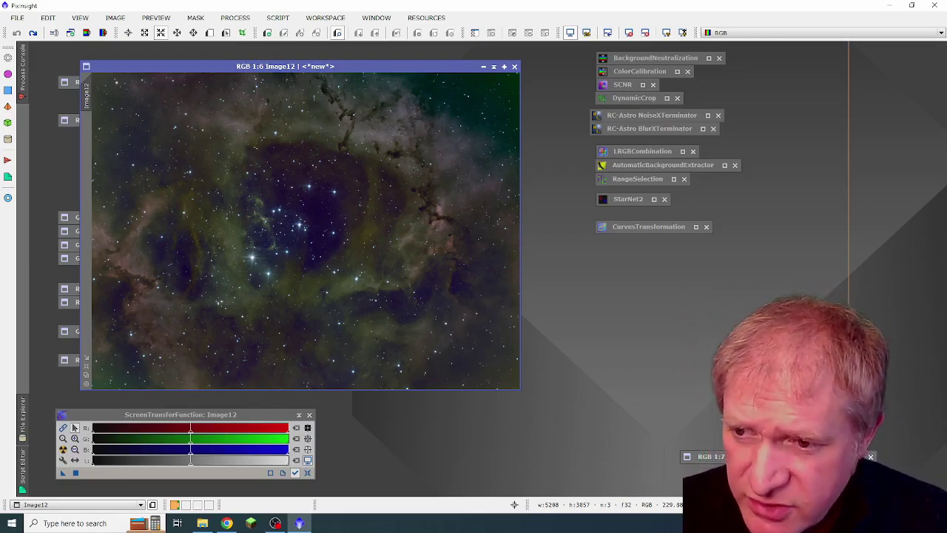
{"action": "double_click", "coordinate": [631, 202]}
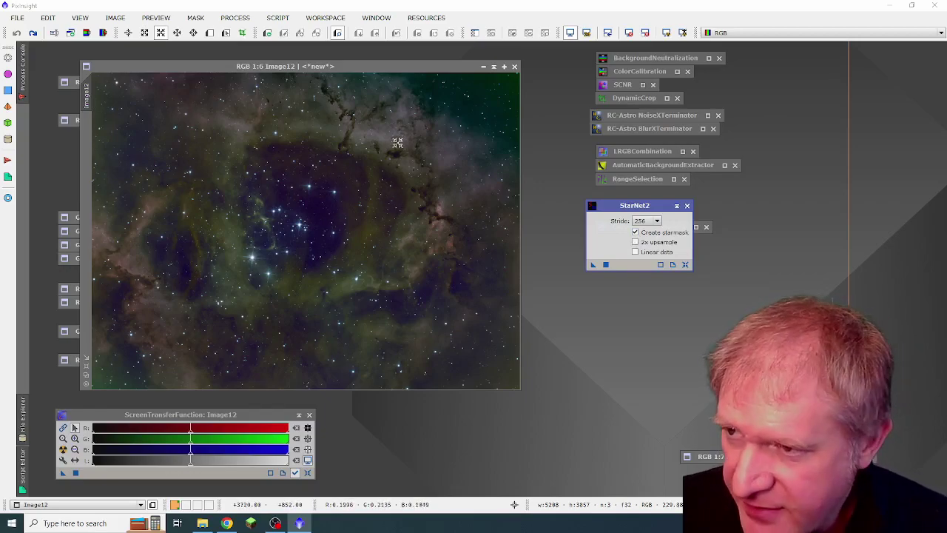
- Move Image12 aside and open the star_mask and starless Nostars images
{"action": "left_click_drag", "start_coordinate": [400, 64], "coordinate": [733, 70]}
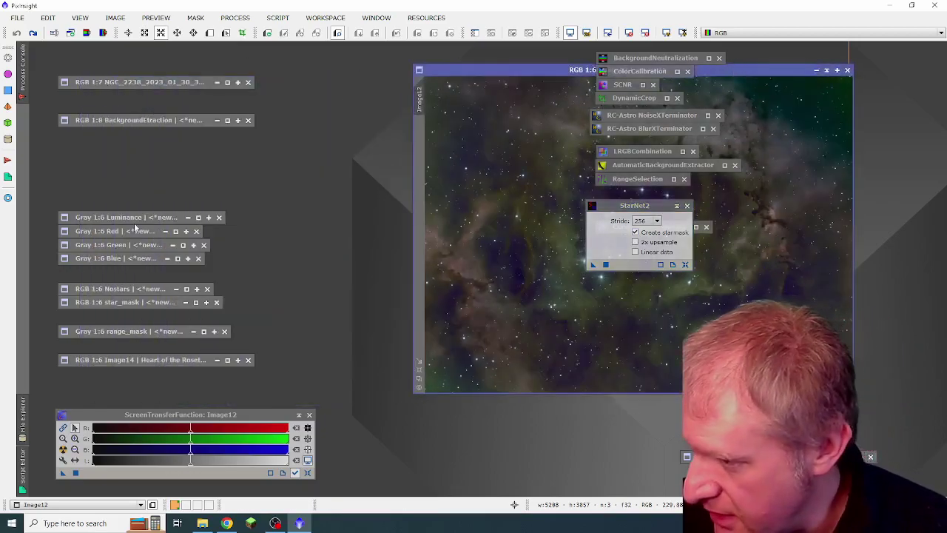
{"action": "double_click", "coordinate": [113, 302]}
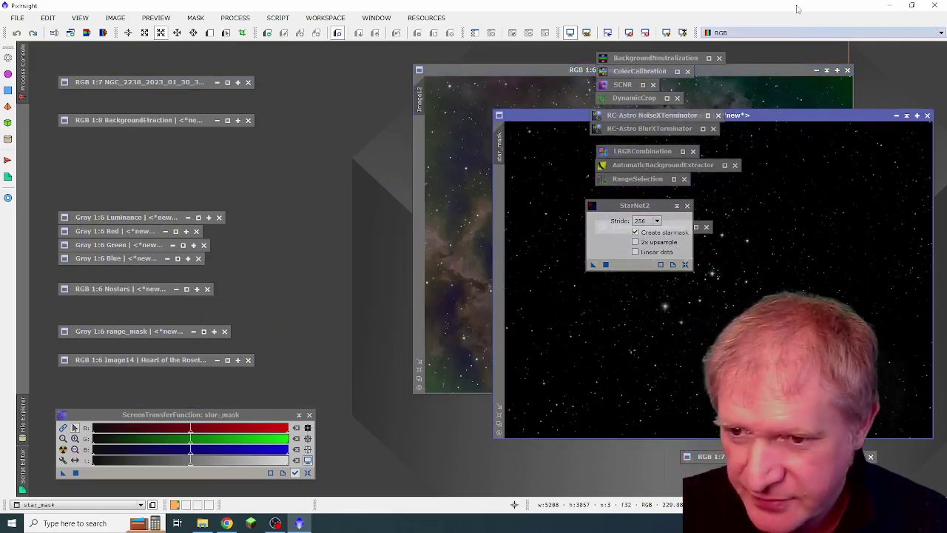
{"action": "left_click_drag", "start_coordinate": [560, 119], "coordinate": [379, 99]}
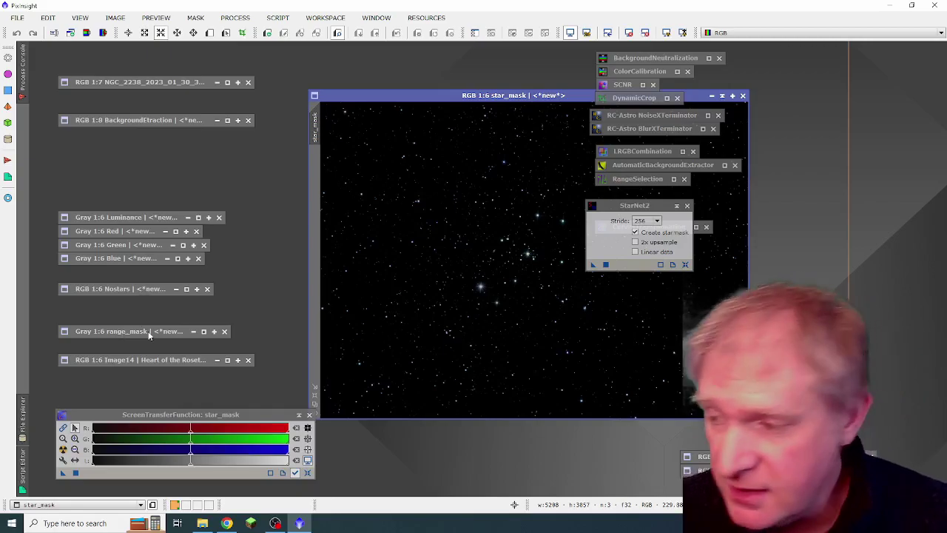
{"action": "double_click", "coordinate": [122, 290]}
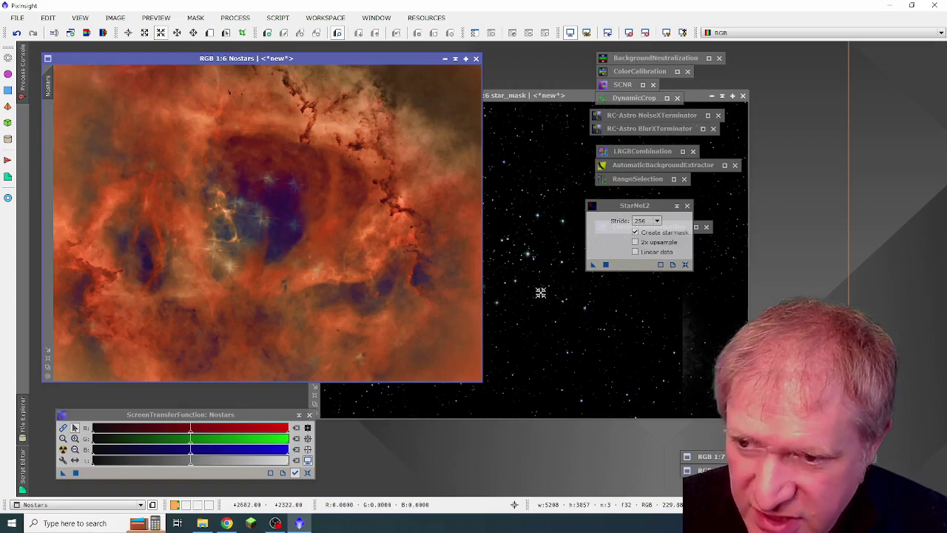
- Close star_mask, move StarNet2 lower, and place CurvesTransformation beside the Nostars image
{"action": "left_click", "coordinate": [722, 97]}
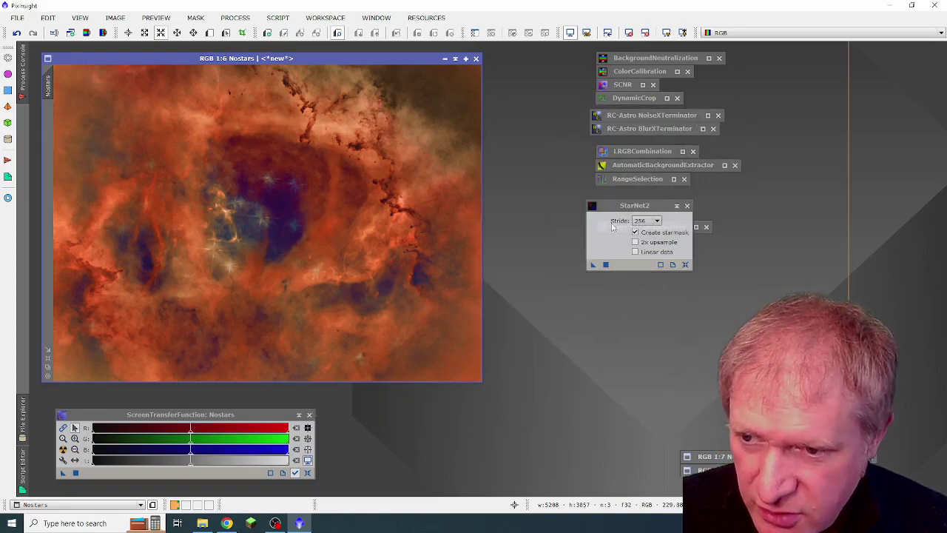
{"action": "left_click_drag", "start_coordinate": [629, 206], "coordinate": [628, 290]}
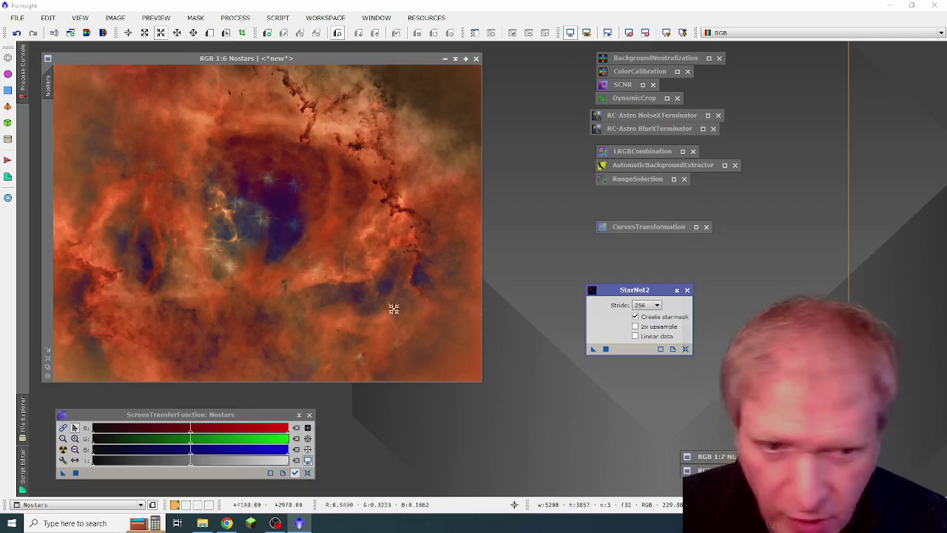
{"action": "double_click", "coordinate": [645, 227]}
{"action": "left_click_drag", "start_coordinate": [776, 93], "coordinate": [636, 62]}
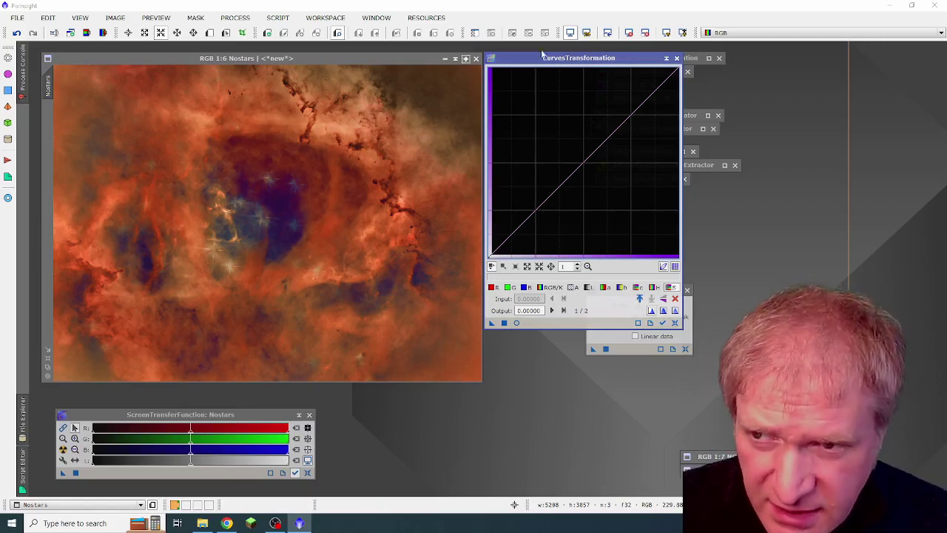
- Iconize CurvesTransformation and briefly check the SCNR green-noise removal settings
{"action": "left_click", "coordinate": [667, 58]}
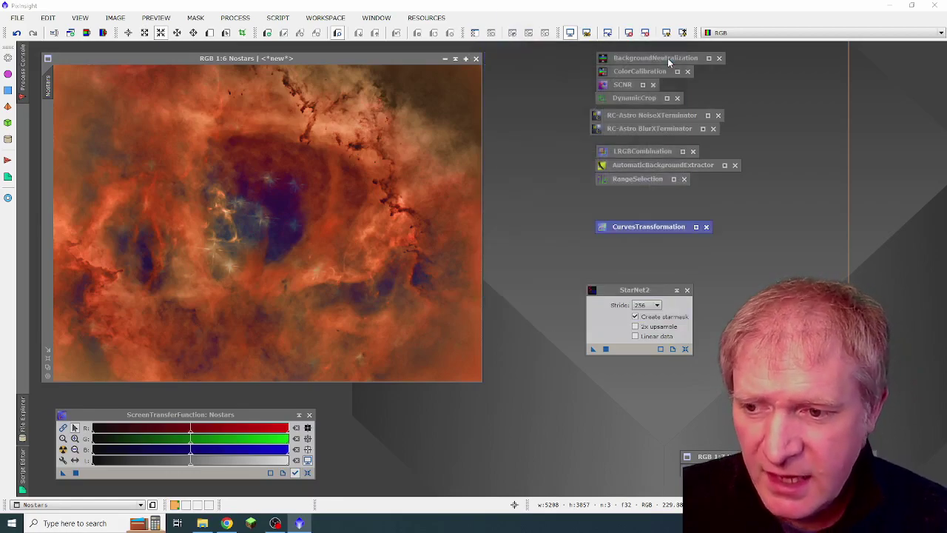
{"action": "double_click", "coordinate": [622, 87]}
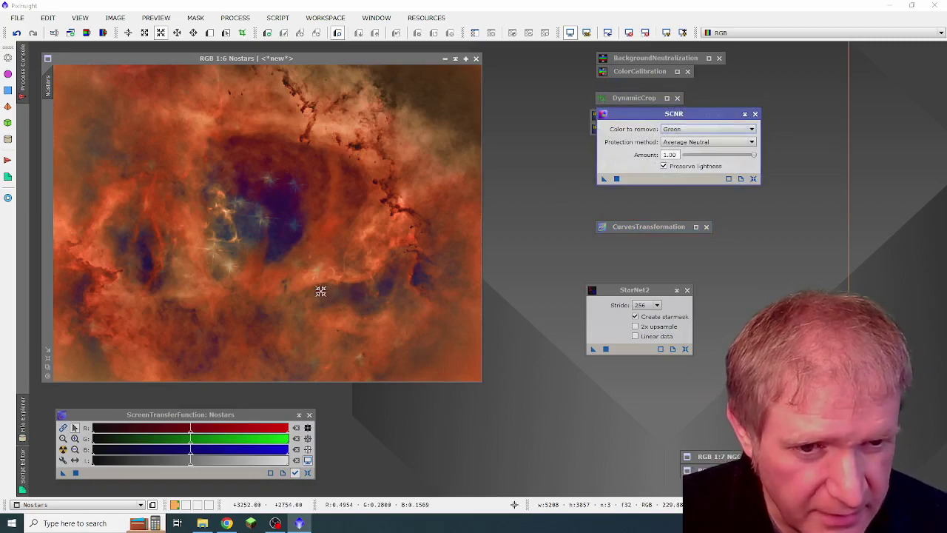
{"action": "left_click", "coordinate": [744, 114]}
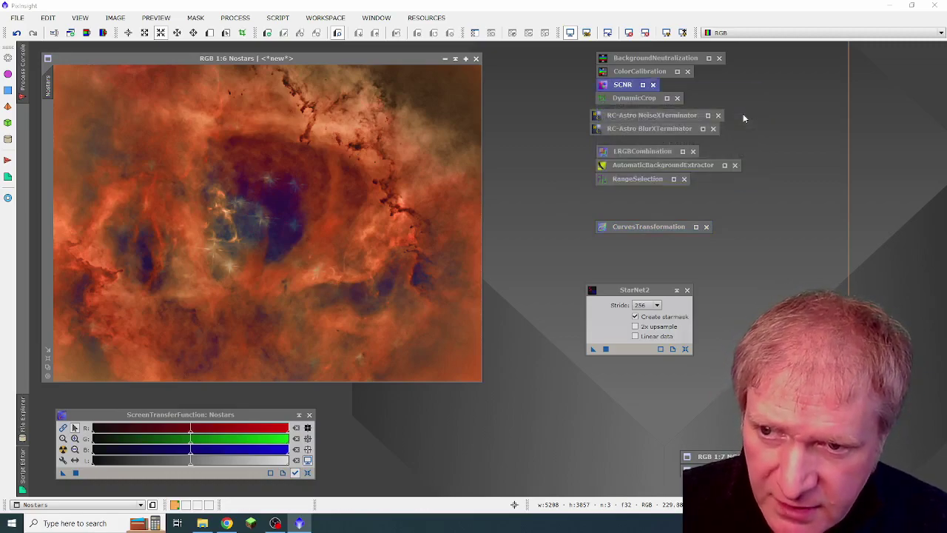
- Reopen CurvesTransformation on the G channel, then bring up RangeSelection (upper limit 0.22, fuzziness 0.12)
{"action": "double_click", "coordinate": [624, 227]}
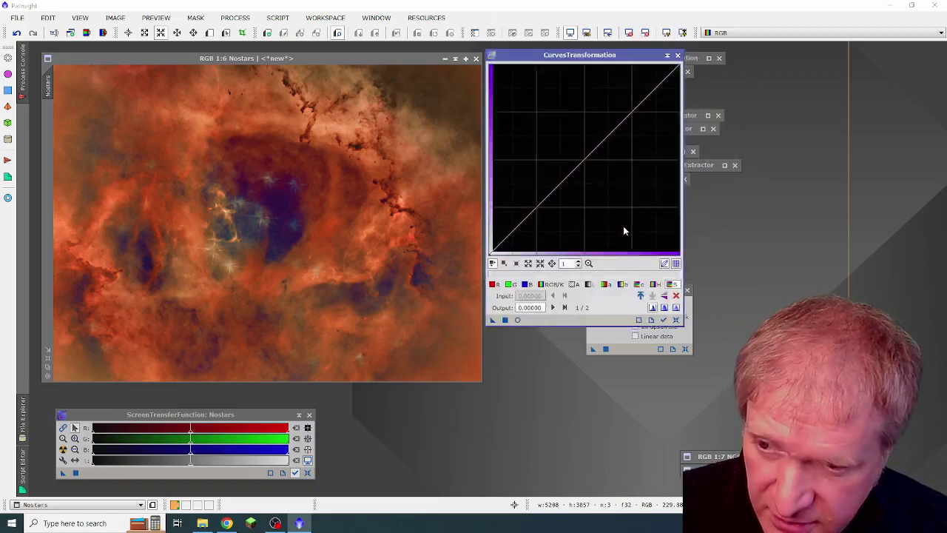
{"action": "left_click", "coordinate": [508, 287]}
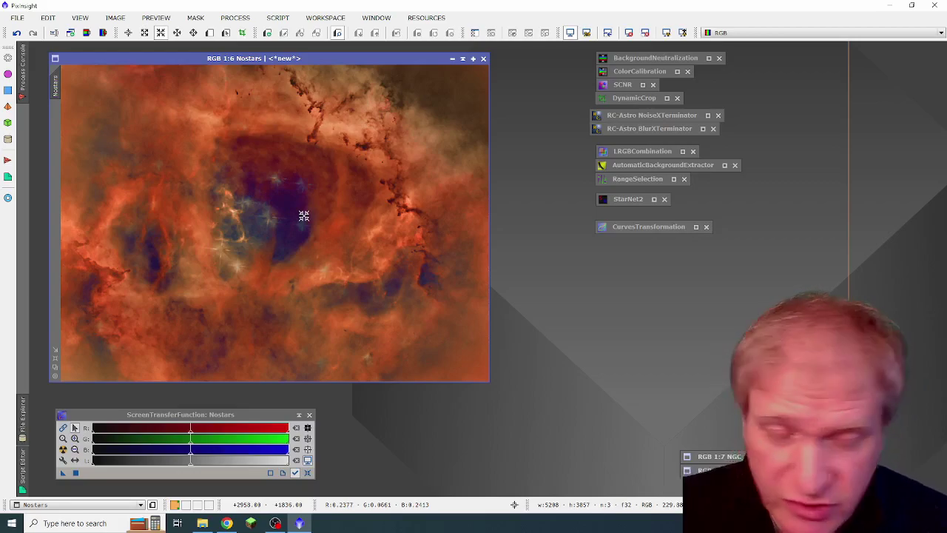
{"action": "double_click", "coordinate": [640, 179]}
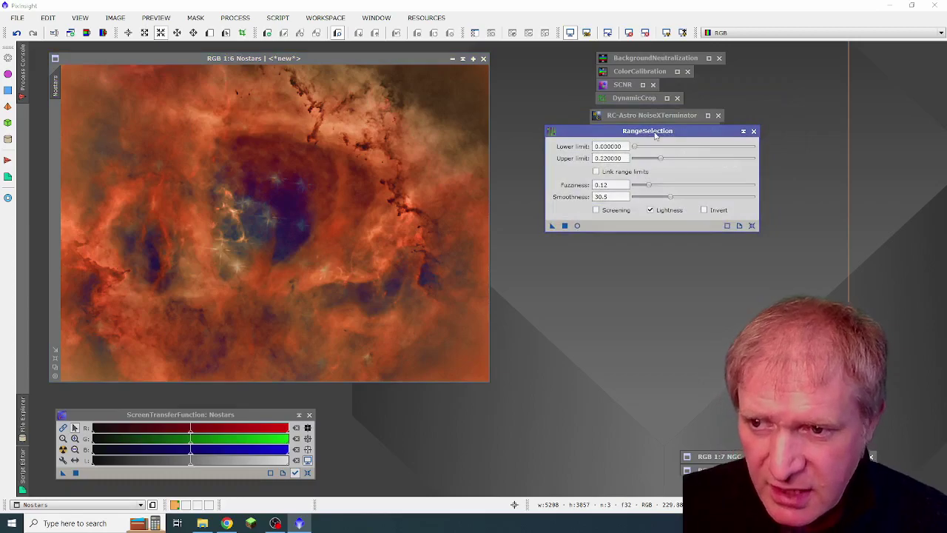
- Arrange Nostars and RangeSelection, open the range_mask image and iconize it
{"action": "left_click_drag", "start_coordinate": [422, 62], "coordinate": [621, 65]}
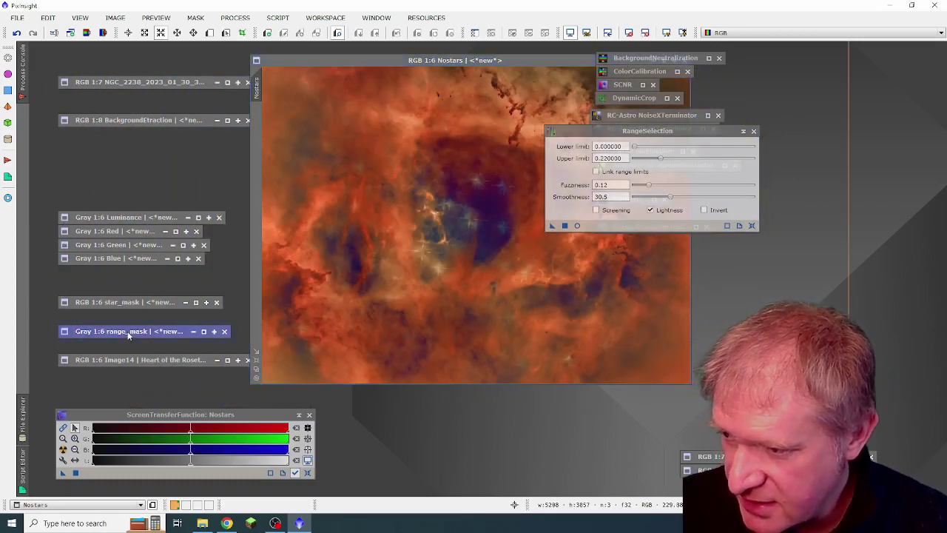
{"action": "double_click", "coordinate": [129, 330]}
{"action": "left_click_drag", "start_coordinate": [657, 132], "coordinate": [717, 104]}
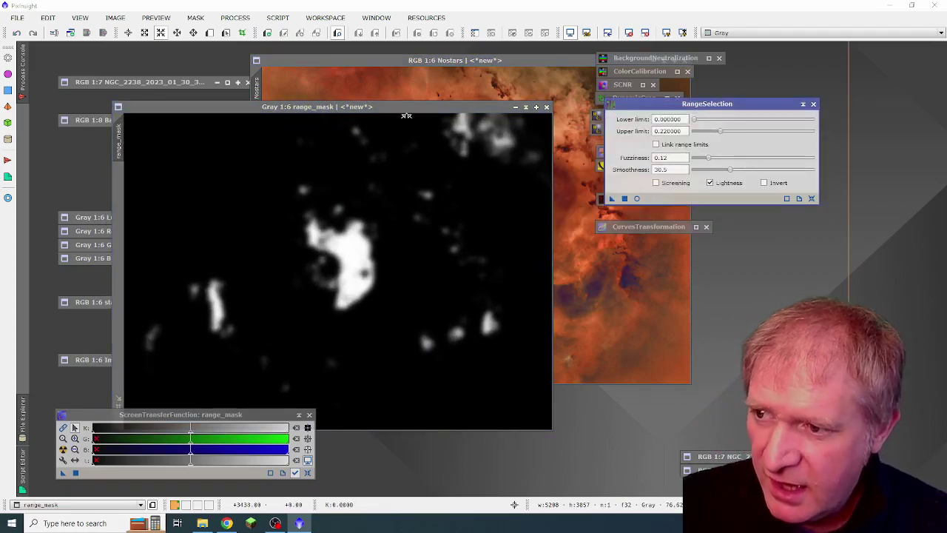
{"action": "left_click_drag", "start_coordinate": [405, 116], "coordinate": [384, 97]}
{"action": "left_click", "coordinate": [501, 96]}
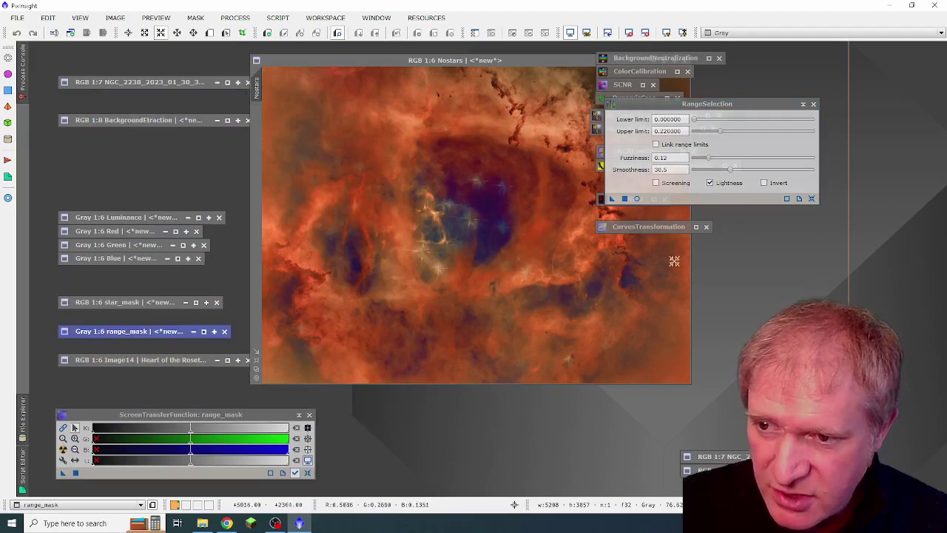
- Reset RangeSelection and set upper limit 0.19, fuzziness 0.40, smoothness 30.5 using real-time preview
{"action": "scroll", "coordinate": [611, 181], "scroll_direction": "down", "scroll_amount": 1}
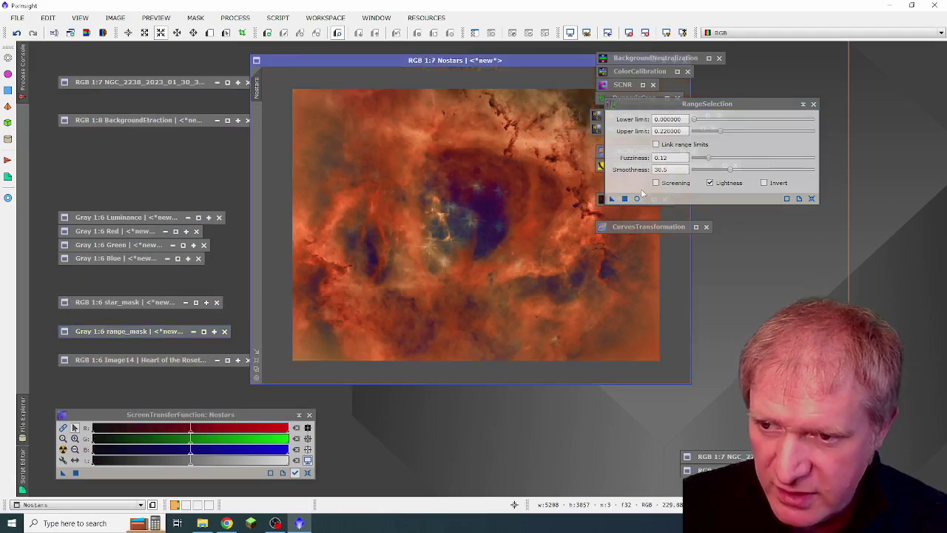
{"action": "left_click", "coordinate": [637, 199]}
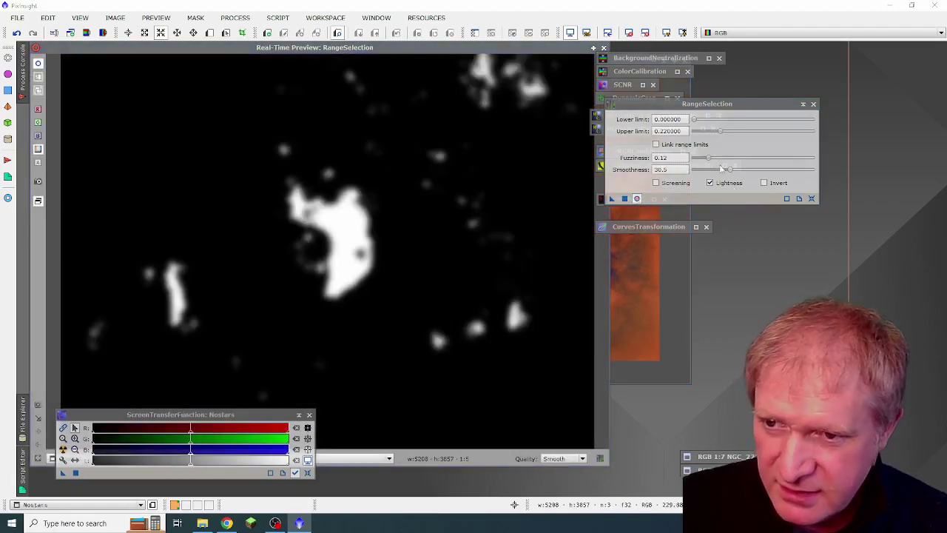
{"action": "left_click", "coordinate": [810, 198]}
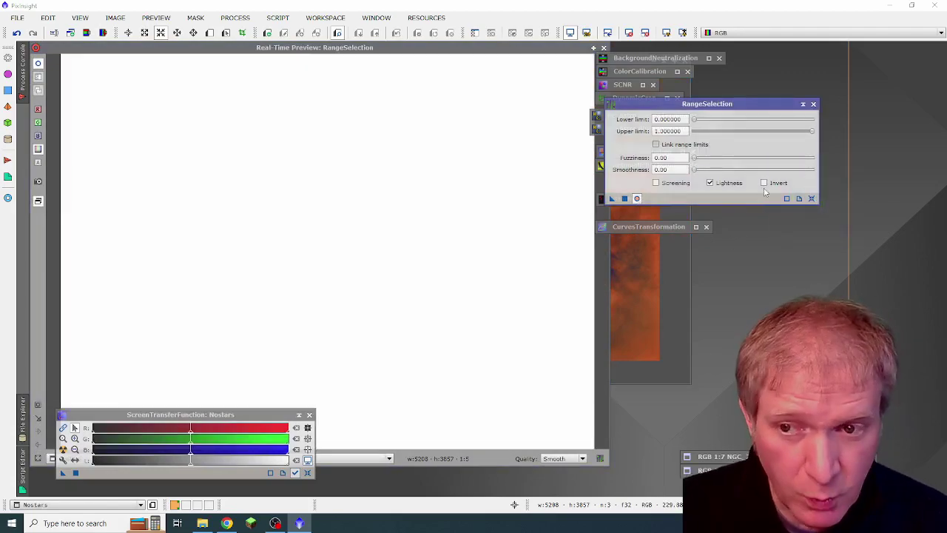
{"action": "left_click_drag", "start_coordinate": [812, 131], "coordinate": [730, 173]}
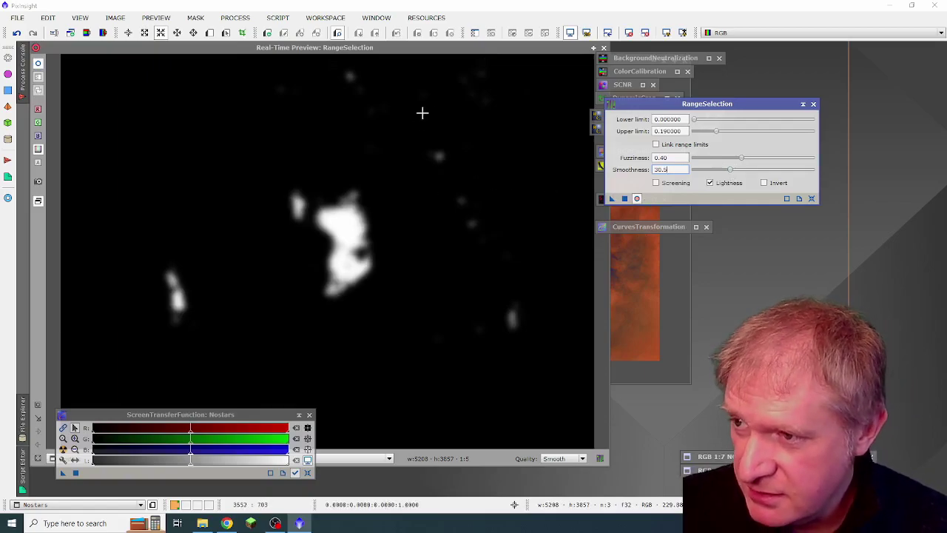
{"action": "left_click", "coordinate": [602, 48]}
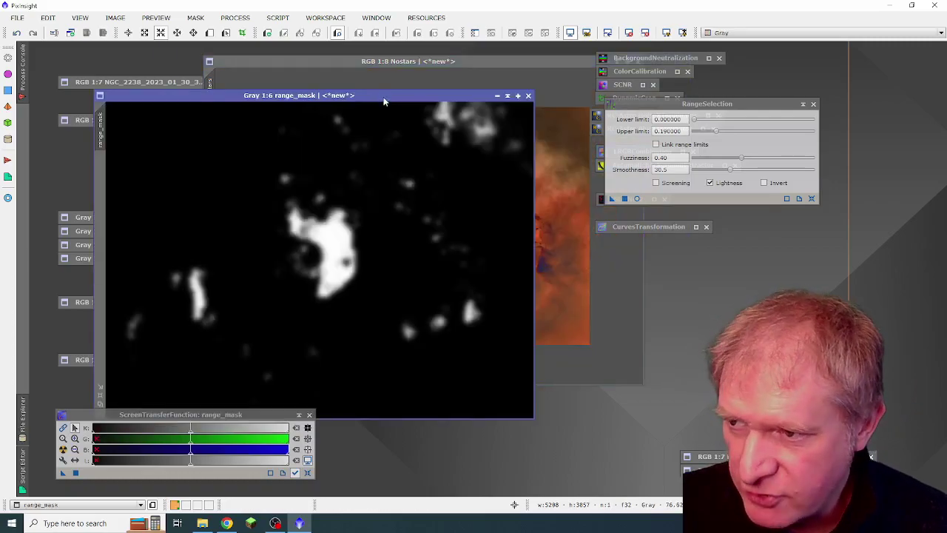
- Apply range_mask as a mask on Nostars, iconize it, and hide the mask overlay
{"action": "left_click_drag", "start_coordinate": [384, 101], "coordinate": [668, 126]}
{"action": "left_click_drag", "start_coordinate": [384, 158], "coordinate": [208, 133]}
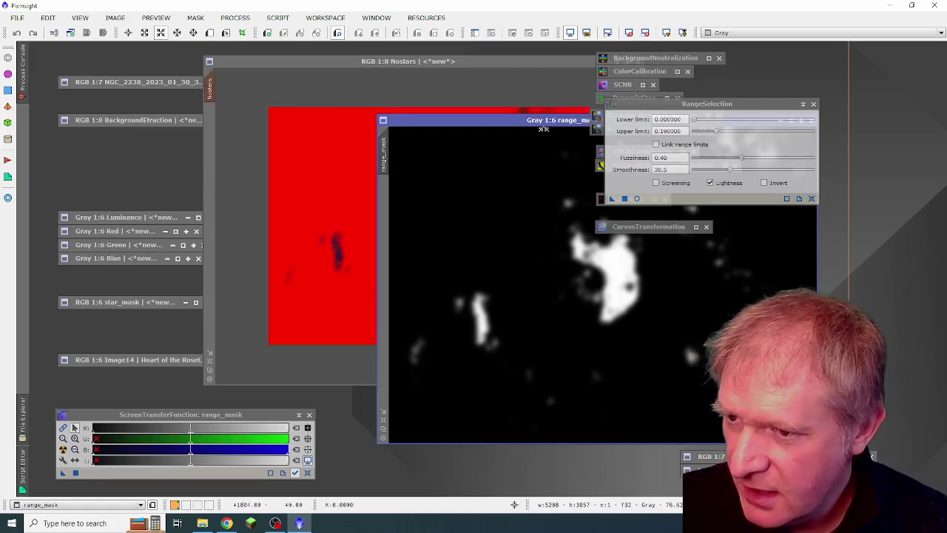
{"action": "left_click_drag", "start_coordinate": [521, 122], "coordinate": [261, 288]}
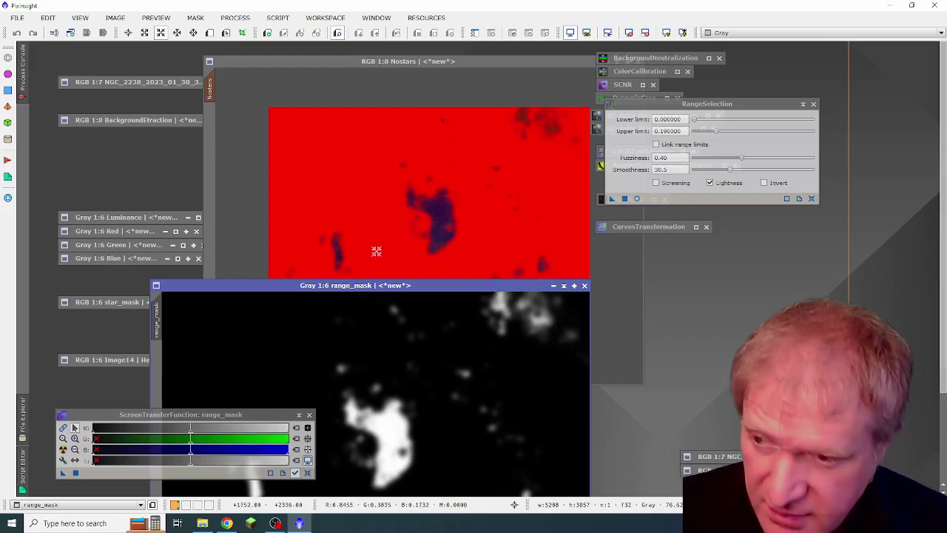
{"action": "left_click", "coordinate": [563, 286]}
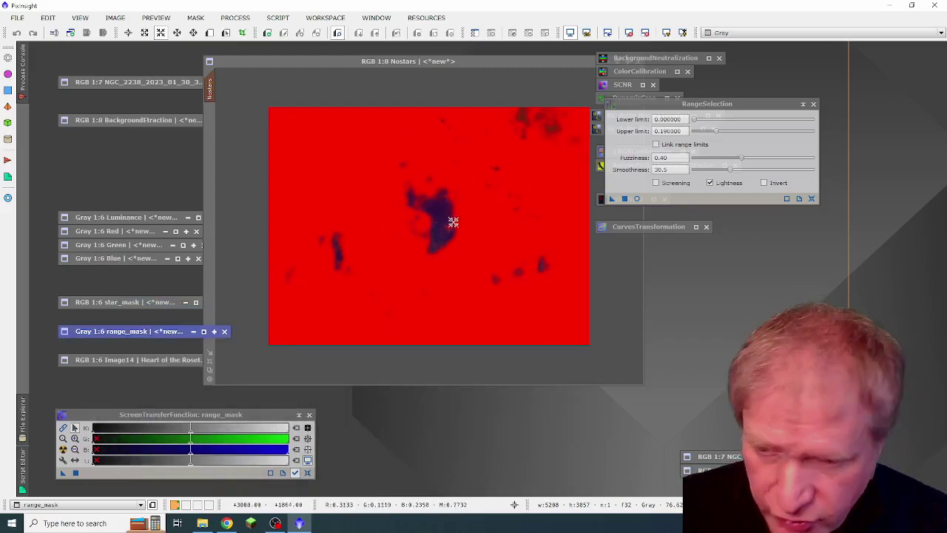
{"action": "left_click", "coordinate": [242, 59]}
{"action": "left_click", "coordinate": [196, 18]}
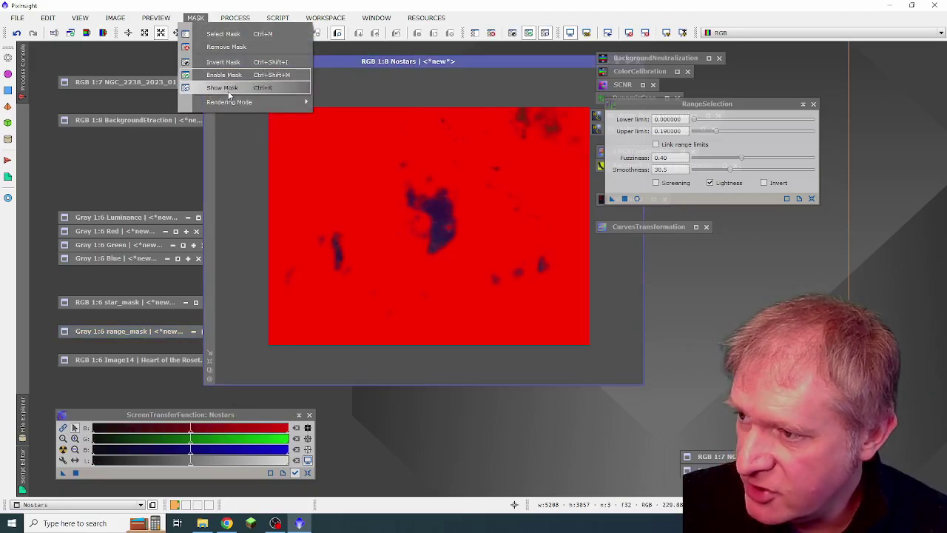
{"action": "left_click", "coordinate": [226, 89]}
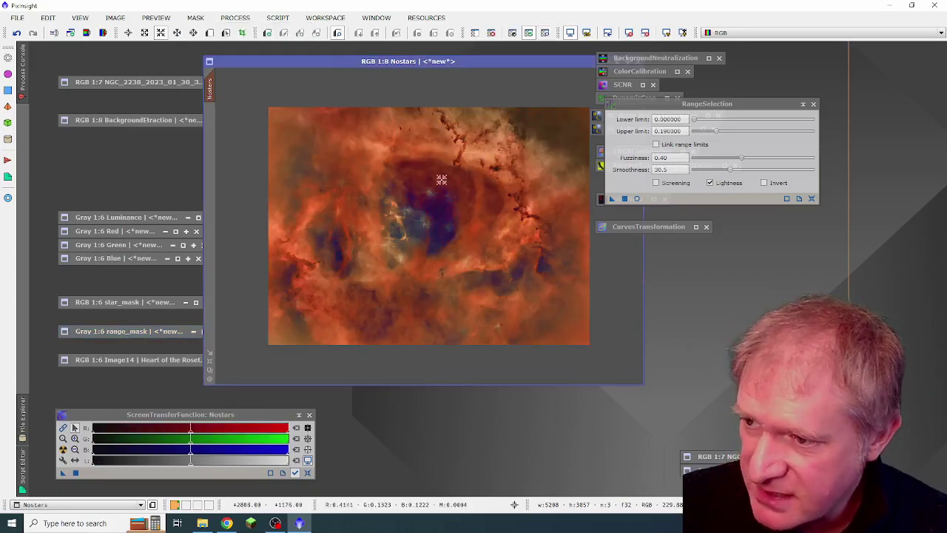
- Lower the blue curve with a point at input 0.65891, output 0.57881, previewed live
{"action": "double_click", "coordinate": [673, 226]}
{"action": "left_click_drag", "start_coordinate": [591, 61], "coordinate": [754, 73]}
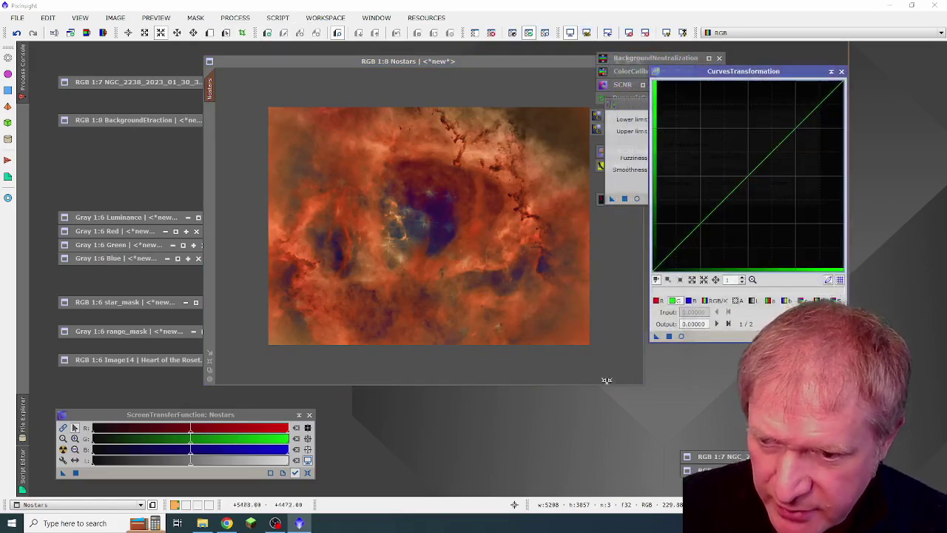
{"action": "left_click", "coordinate": [680, 336]}
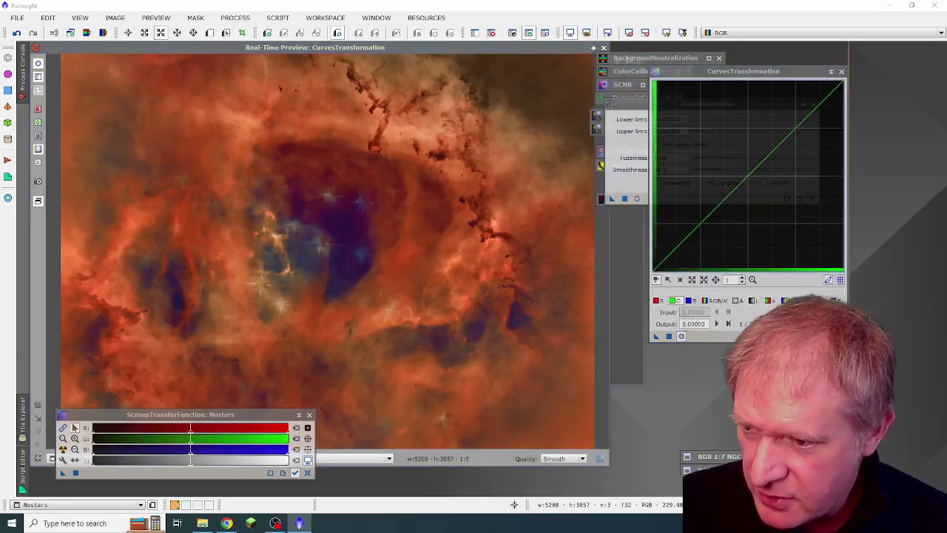
{"action": "left_click", "coordinate": [690, 301]}
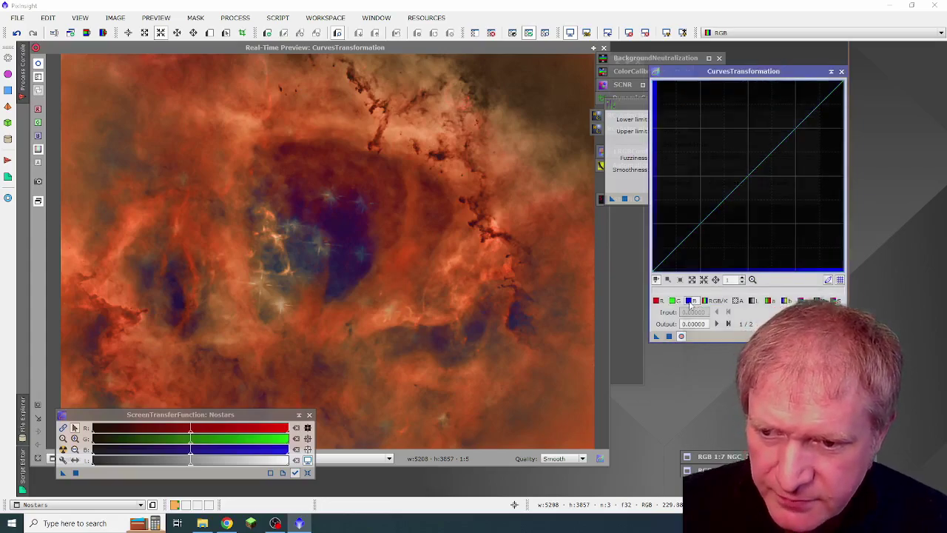
{"action": "left_click", "coordinate": [776, 151]}
{"action": "mouse_move", "coordinate": [776, 150]}
{"action": "left_mouse_down"}
{"action": "mouse_move", "coordinate": [790, 170]}
{"action": "mouse_move", "coordinate": [778, 160]}
{"action": "left_mouse_up"}
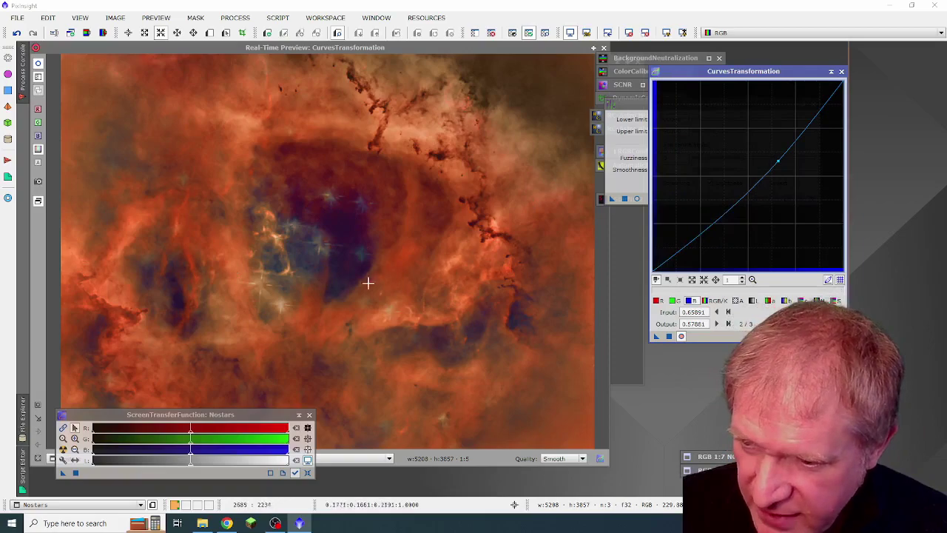
- Close Curves and enter the PixelMath expression Nostars+star_mask
{"action": "left_click", "coordinate": [648, 158]}
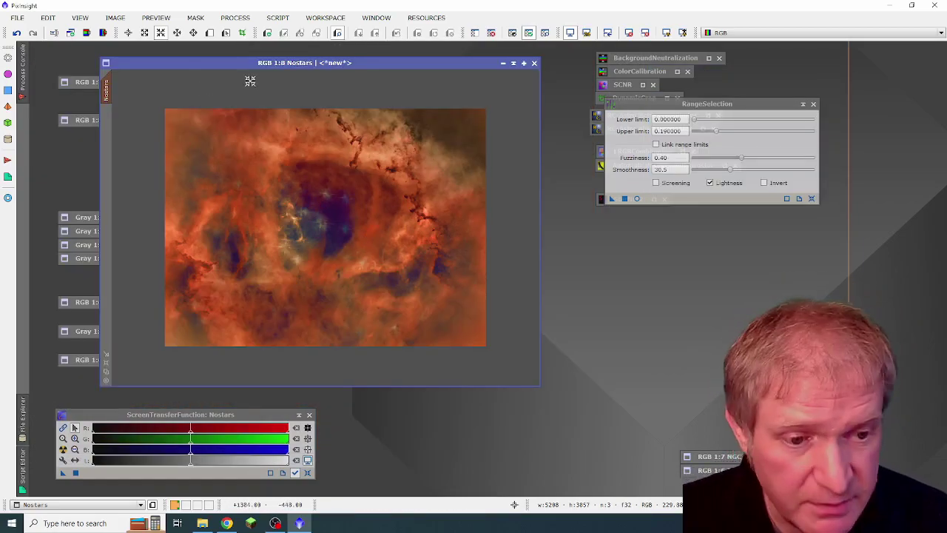
{"action": "left_click", "coordinate": [236, 17]}
{"action": "mouse_move", "coordinate": [311, 10]}
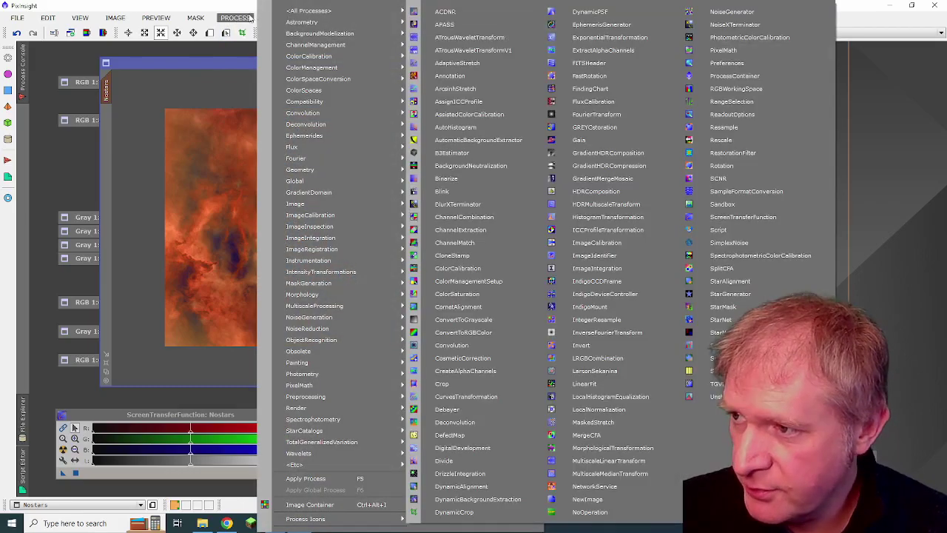
{"action": "left_click", "coordinate": [729, 50]}
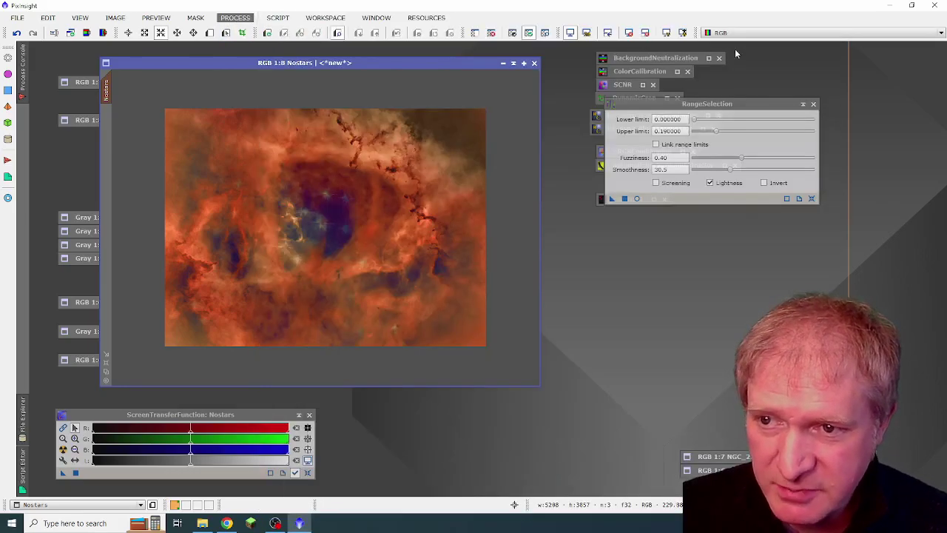
{"action": "left_click", "coordinate": [526, 390]}
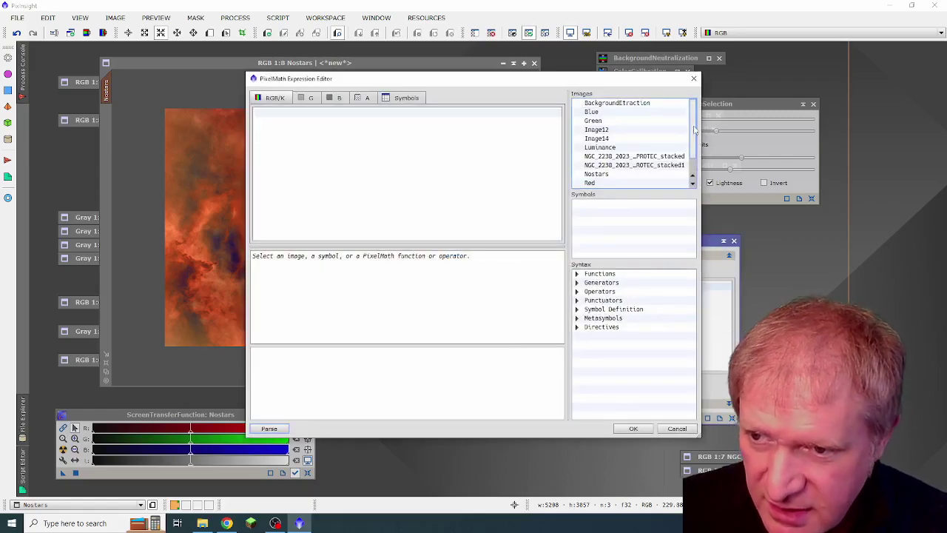
{"action": "scroll", "coordinate": [591, 161], "scroll_direction": "down", "scroll_amount": 2}
{"action": "double_click", "coordinate": [592, 157]}
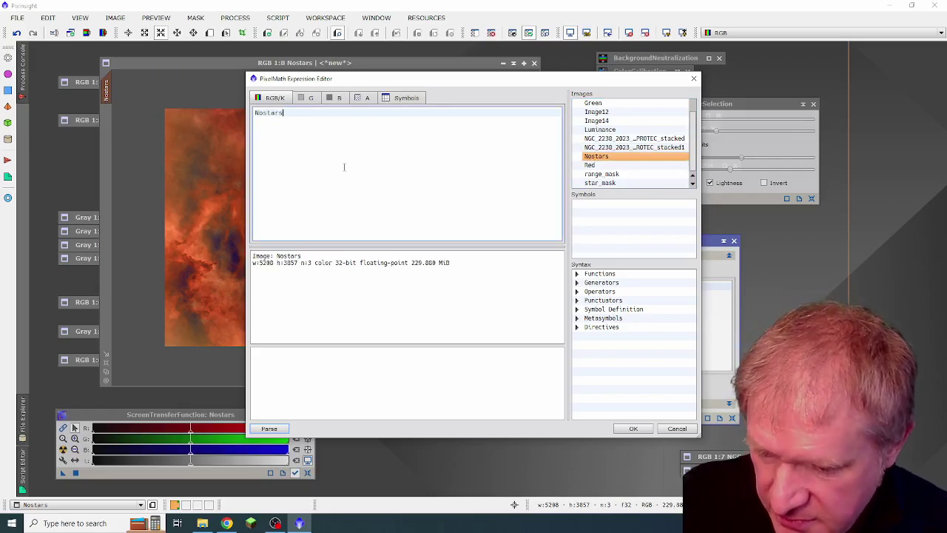
{"action": "type", "text": "+"}
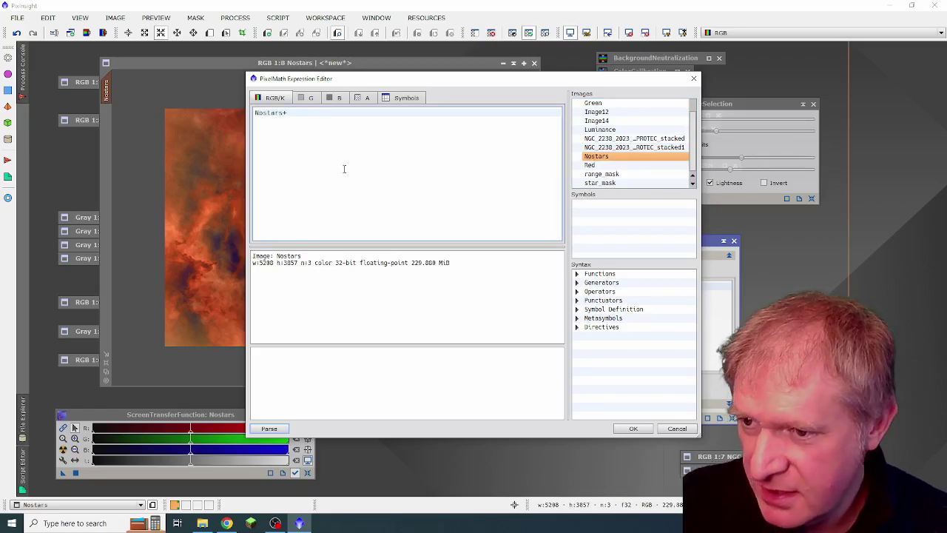
{"action": "double_click", "coordinate": [611, 183]}
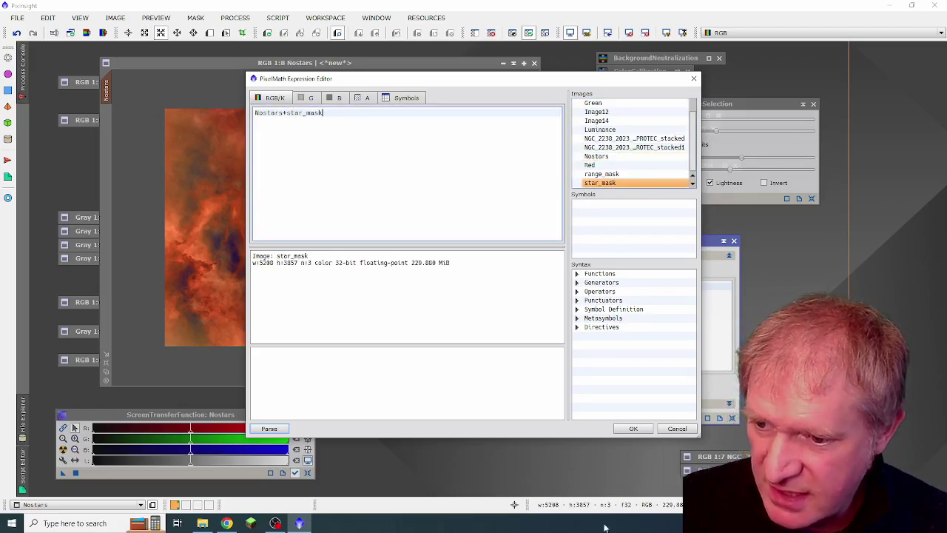
{"action": "left_click", "coordinate": [634, 428]}
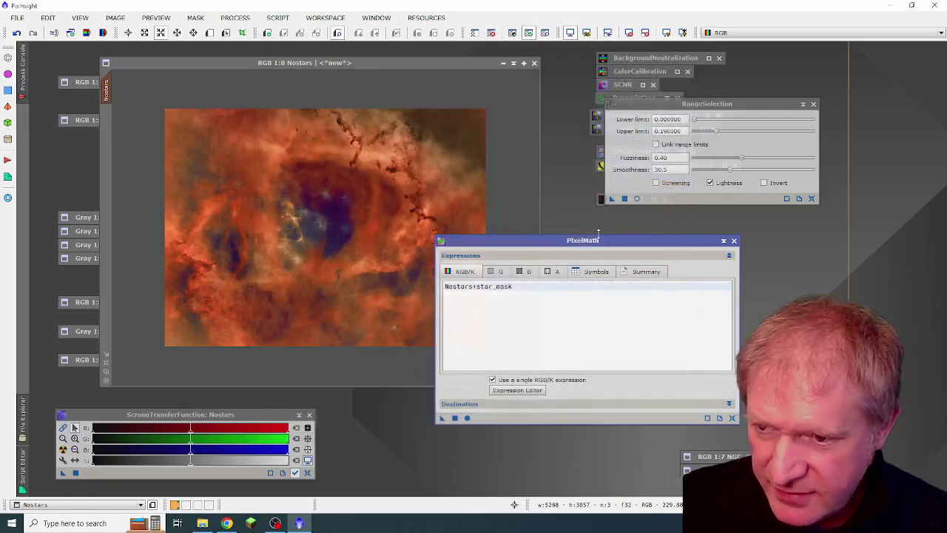
- Output PixelMath to a new image and apply it, creating Image13 with stars restored
{"action": "left_click_drag", "start_coordinate": [597, 236], "coordinate": [527, 111]}
{"action": "left_click", "coordinate": [466, 278]}
{"action": "left_click", "coordinate": [466, 279]}
{"action": "left_click", "coordinate": [466, 278]}
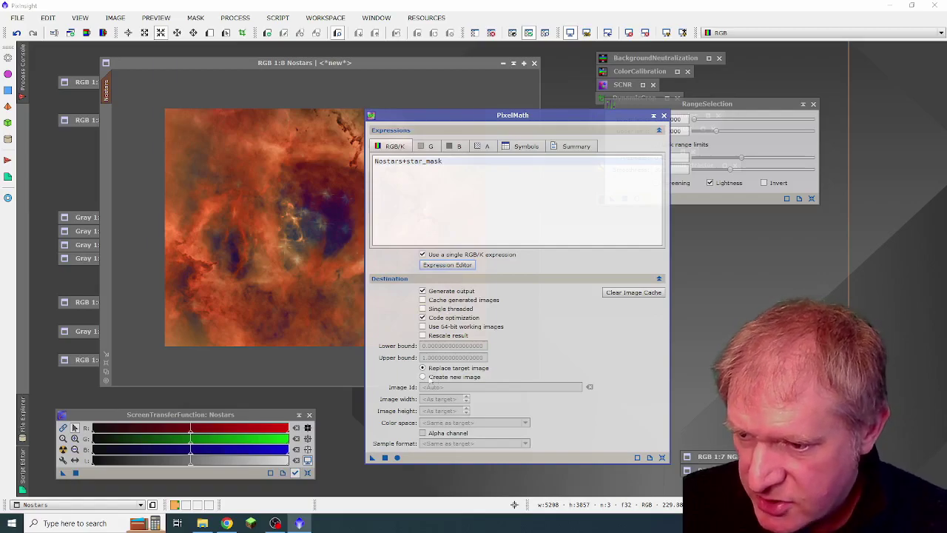
{"action": "left_click", "coordinate": [423, 377]}
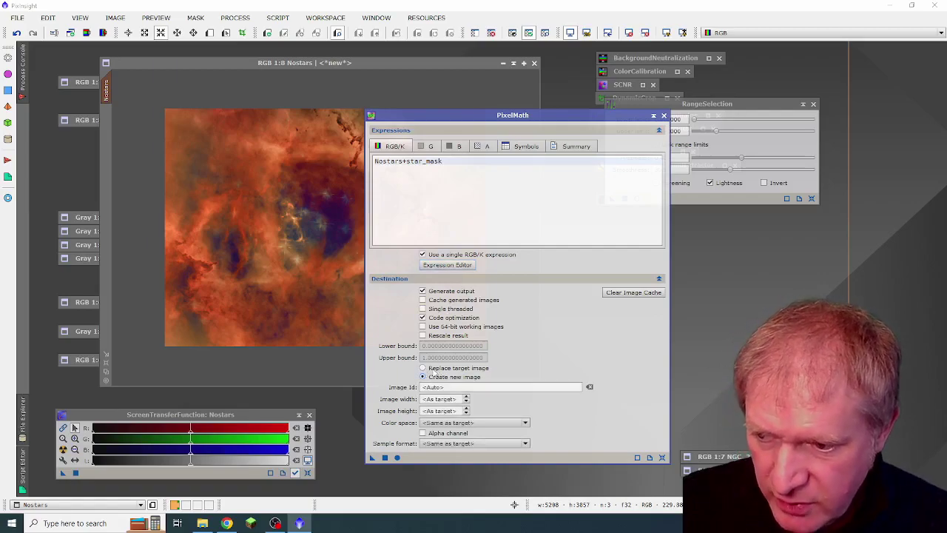
{"action": "left_click", "coordinate": [385, 457]}
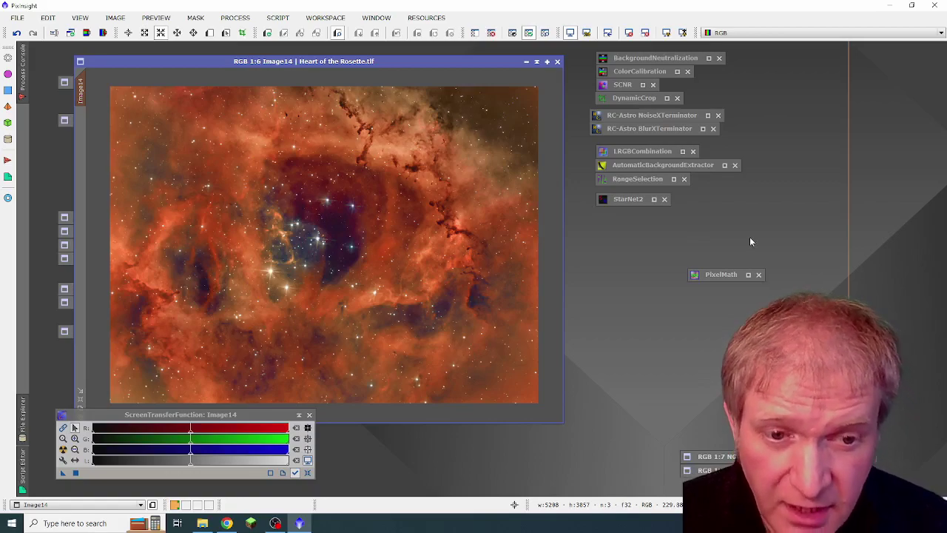
- Open the saved BlurXTerminator settings (stars 0.25, halos 0.00, nonstellar 0.90) beside the image
{"action": "double_click", "coordinate": [639, 129]}
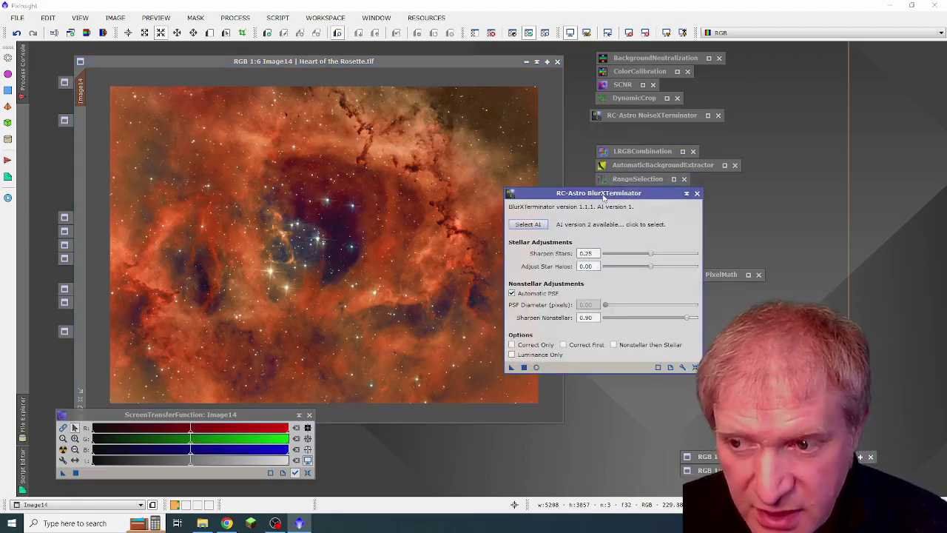
{"action": "left_click_drag", "start_coordinate": [603, 196], "coordinate": [670, 148]}
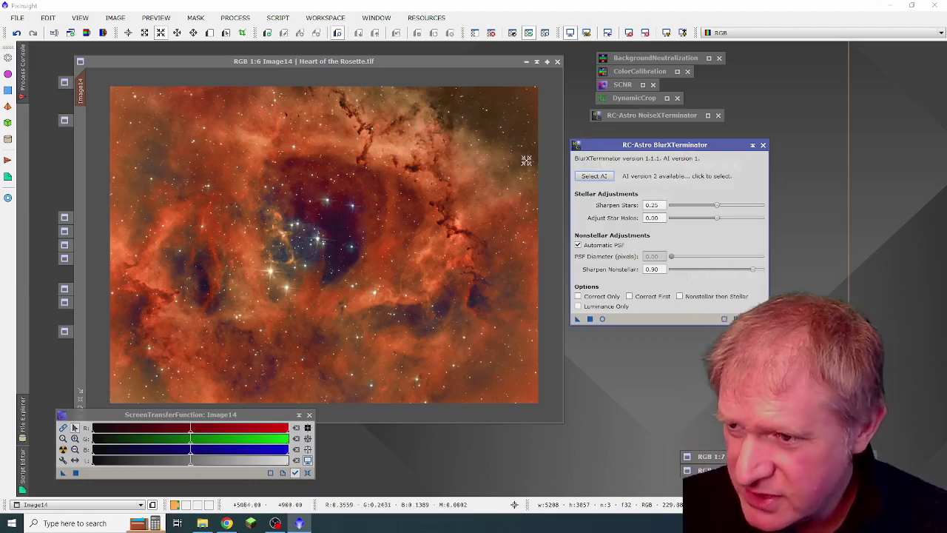
- Iconize BlurXTerminator, place its icon under NoiseXTerminator, and nudge the Heart of the Rosette window
{"action": "left_click", "coordinate": [752, 145]}
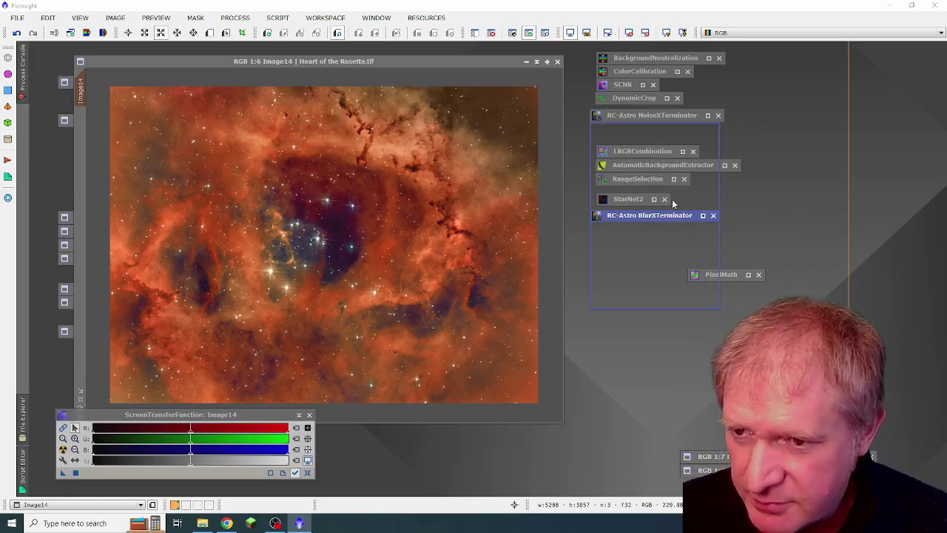
{"action": "left_click_drag", "start_coordinate": [646, 220], "coordinate": [637, 132]}
{"action": "left_click", "coordinate": [637, 178]}
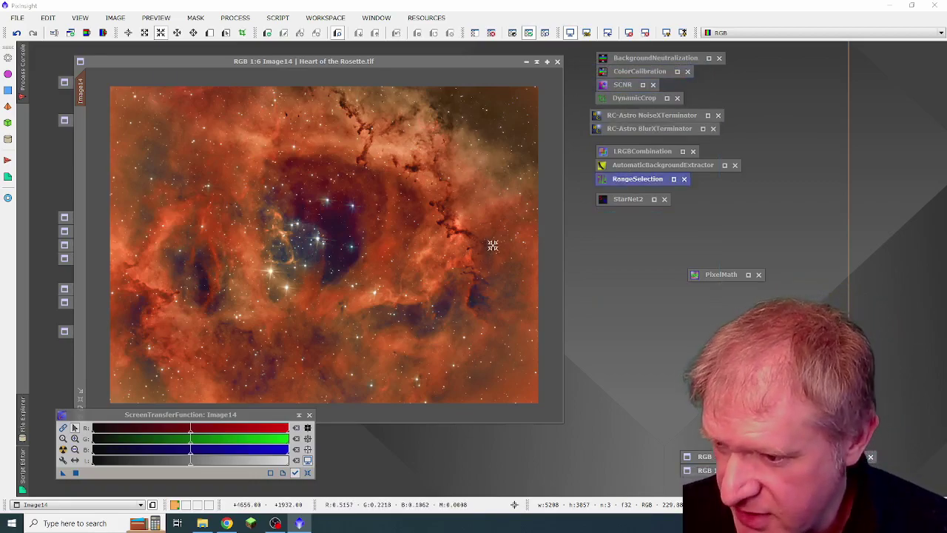
{"action": "left_click_drag", "start_coordinate": [473, 58], "coordinate": [466, 46]}
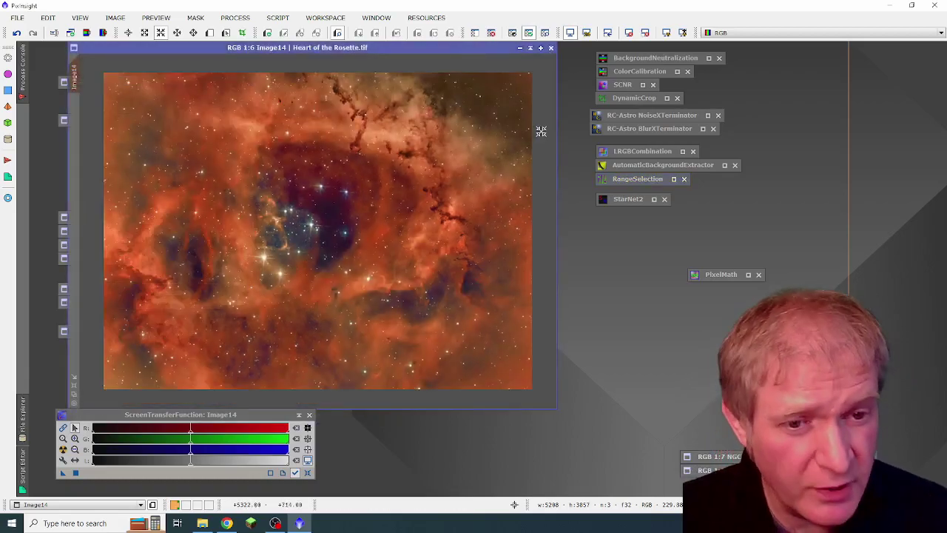